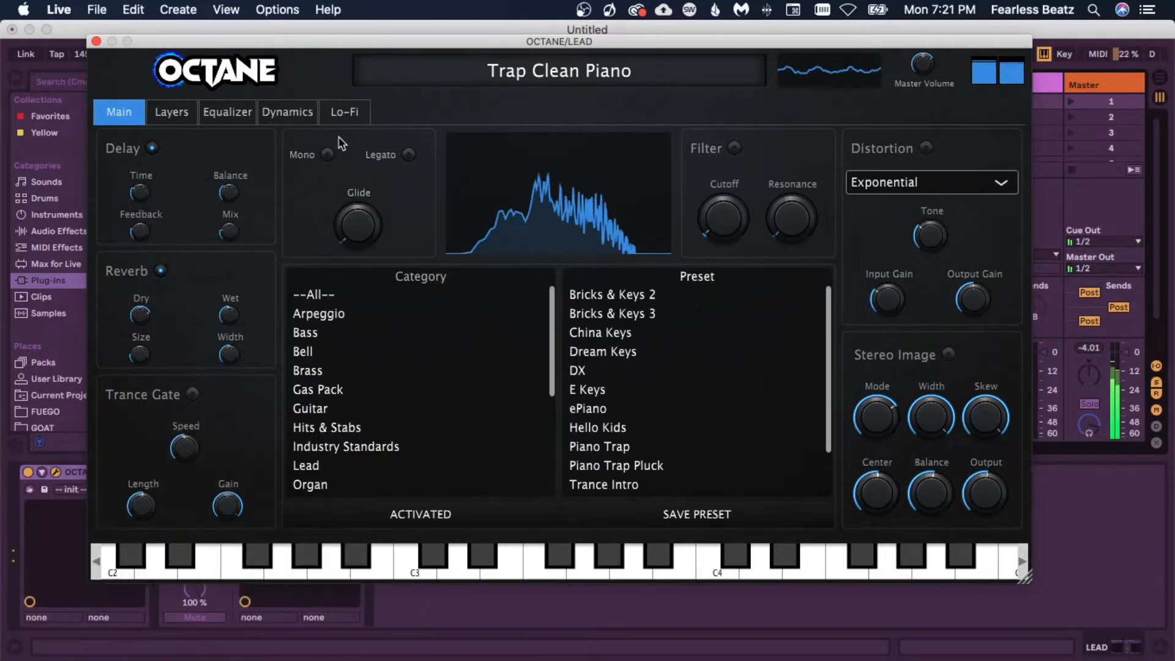
# Step: Audition the Piano Trap, Piano Trap Pluck and Dream Keys presets in the synth's preset list
pyautogui.click(627, 450)
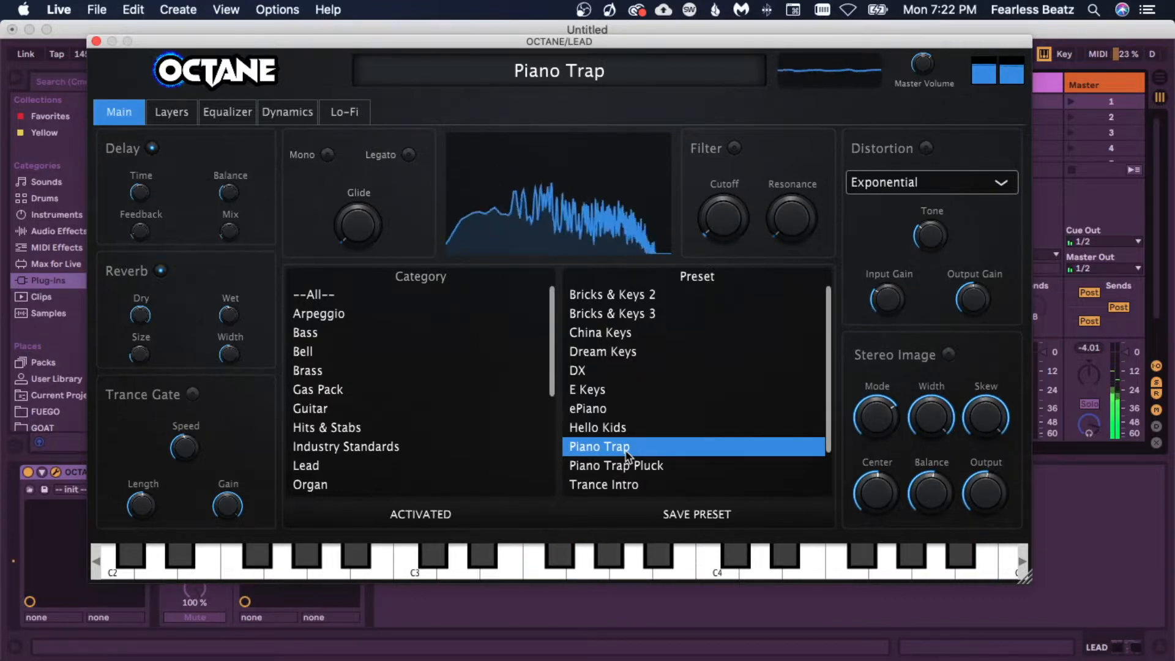
pyautogui.click(644, 470)
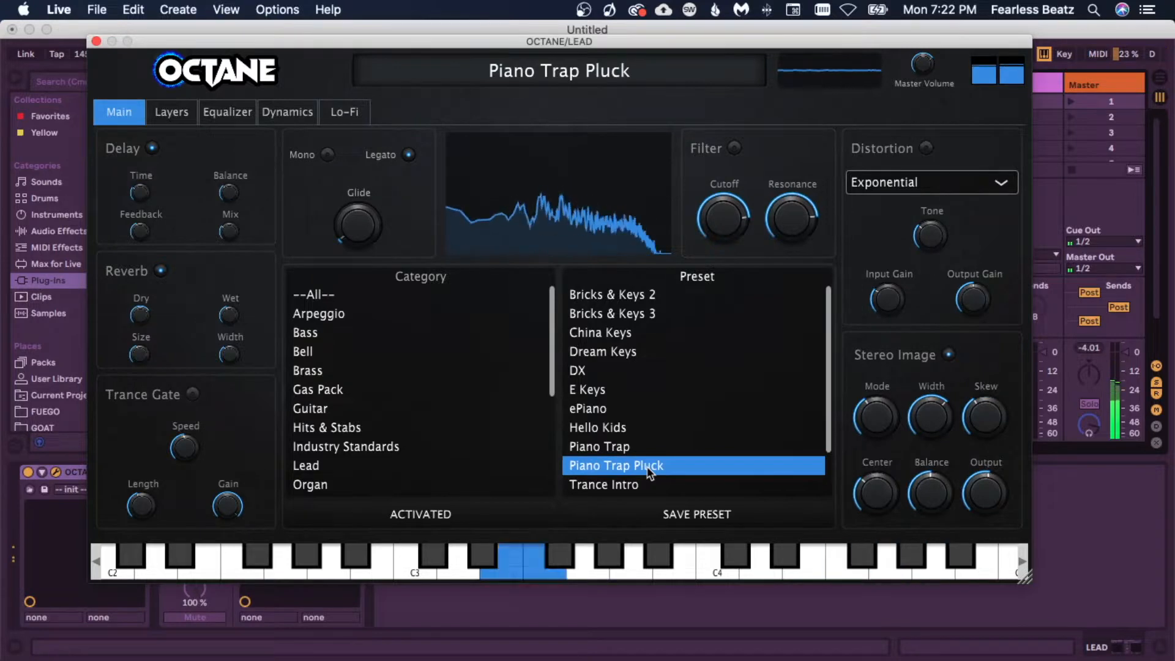
pyautogui.click(602, 352)
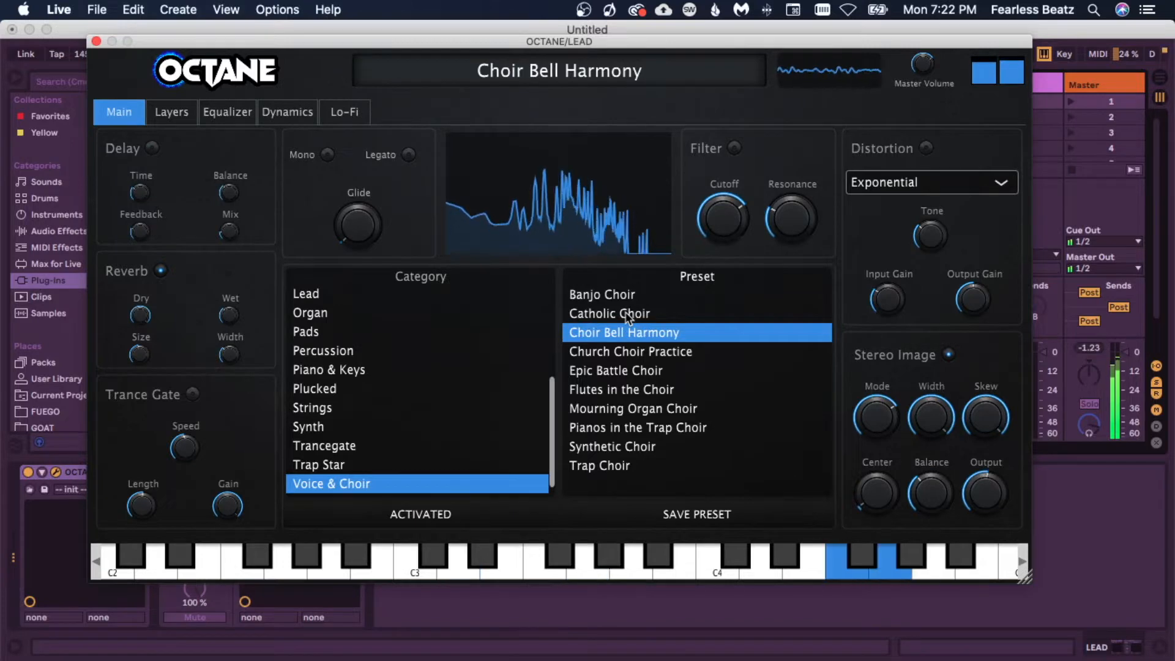
# Step: Audition the Voice & Choir presets Church Choir Practice, Epic Battle Choir, Flutes in the Choir, Mourning Organ Choir and Trap Choir
pyautogui.click(625, 352)
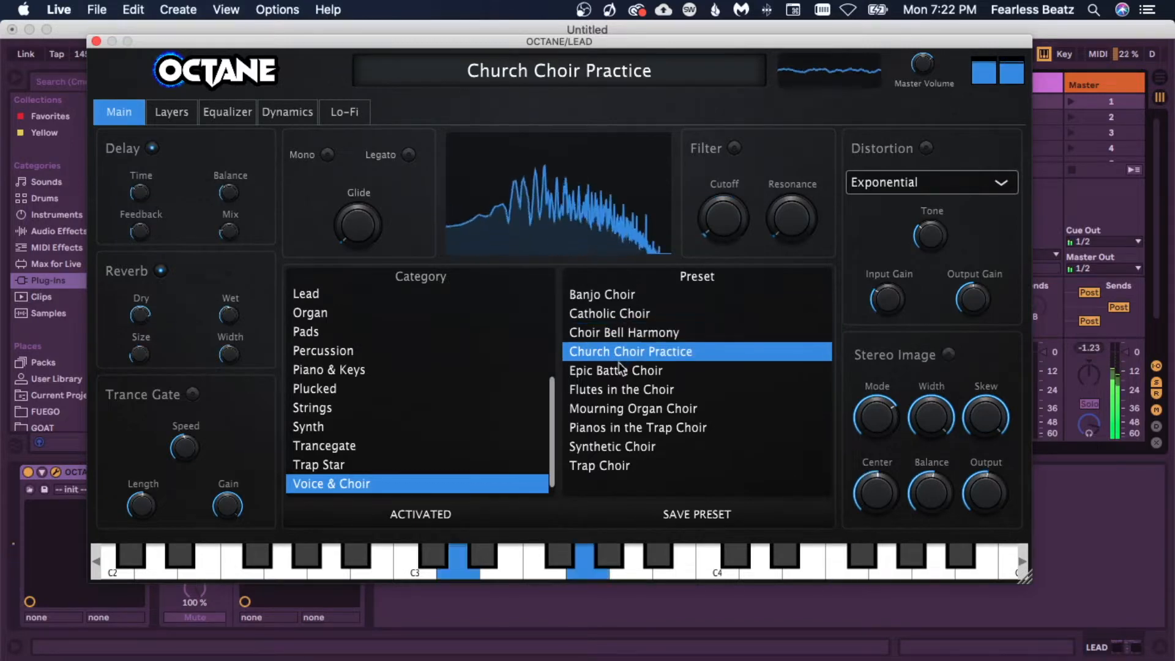
pyautogui.click(620, 372)
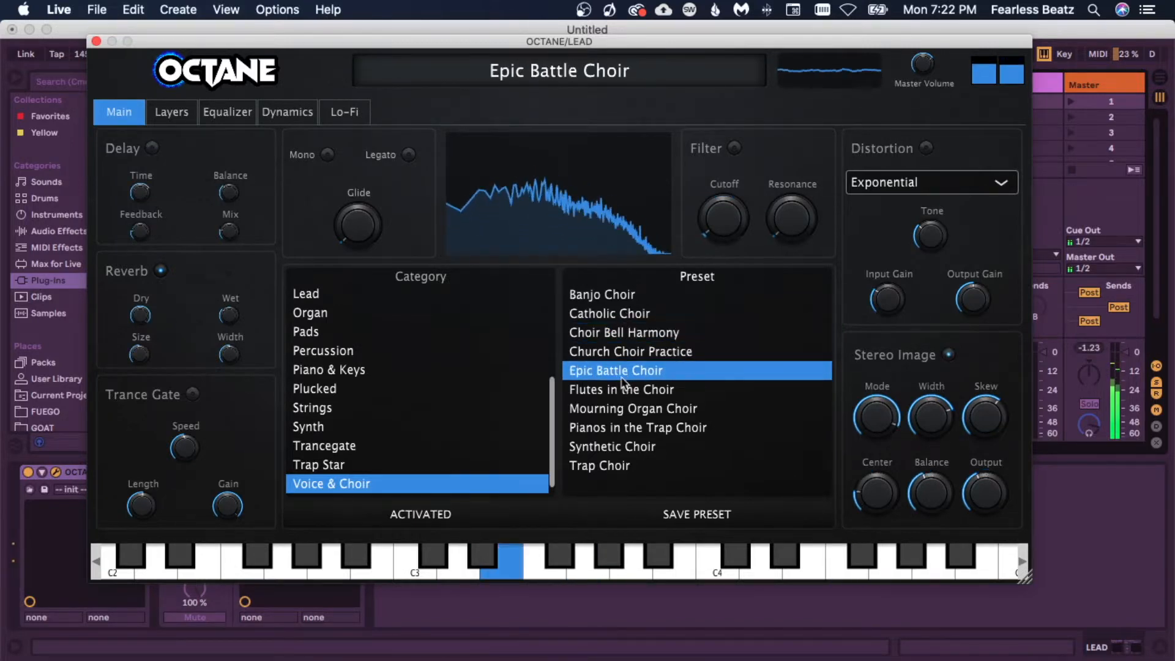
pyautogui.click(625, 391)
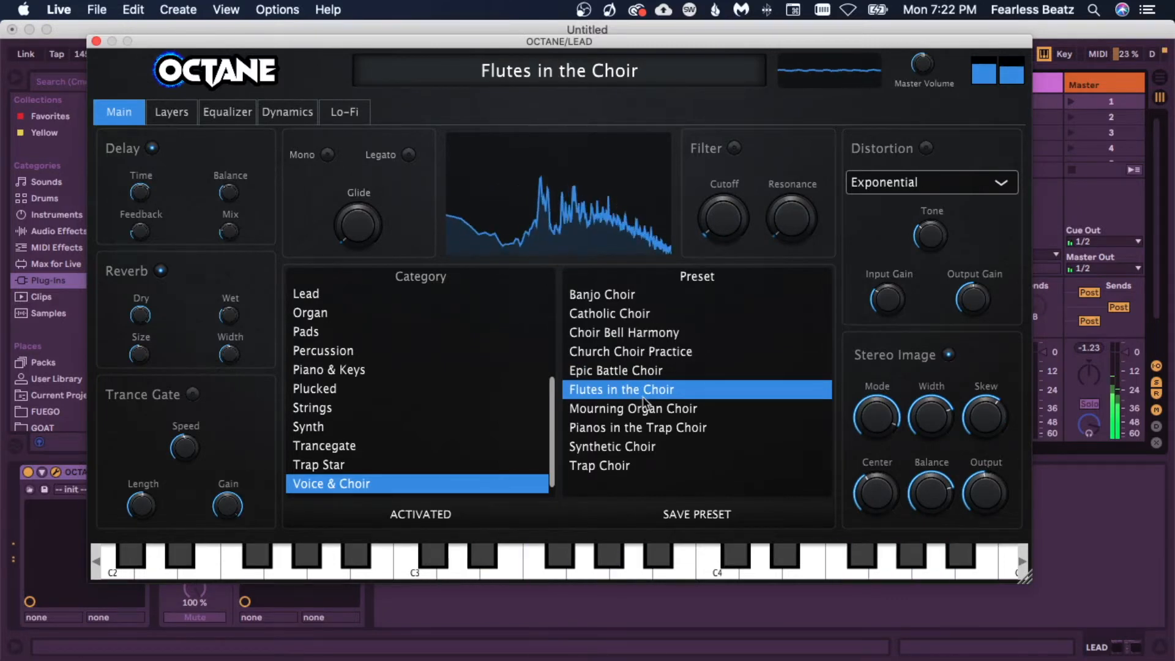
pyautogui.click(635, 410)
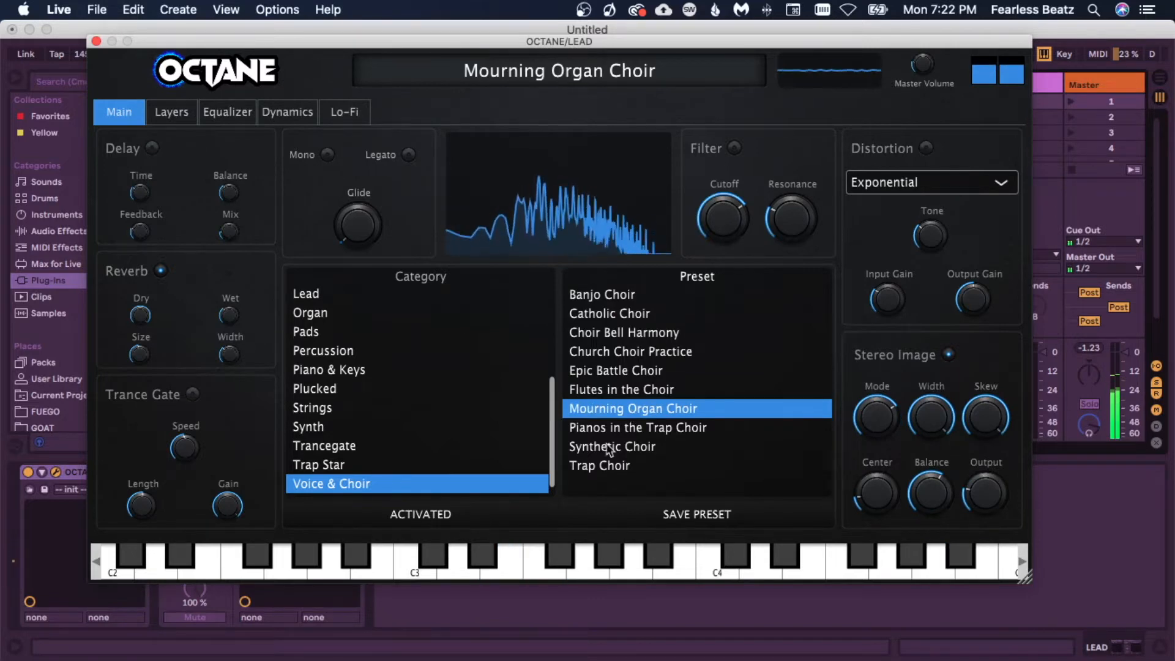
pyautogui.click(613, 470)
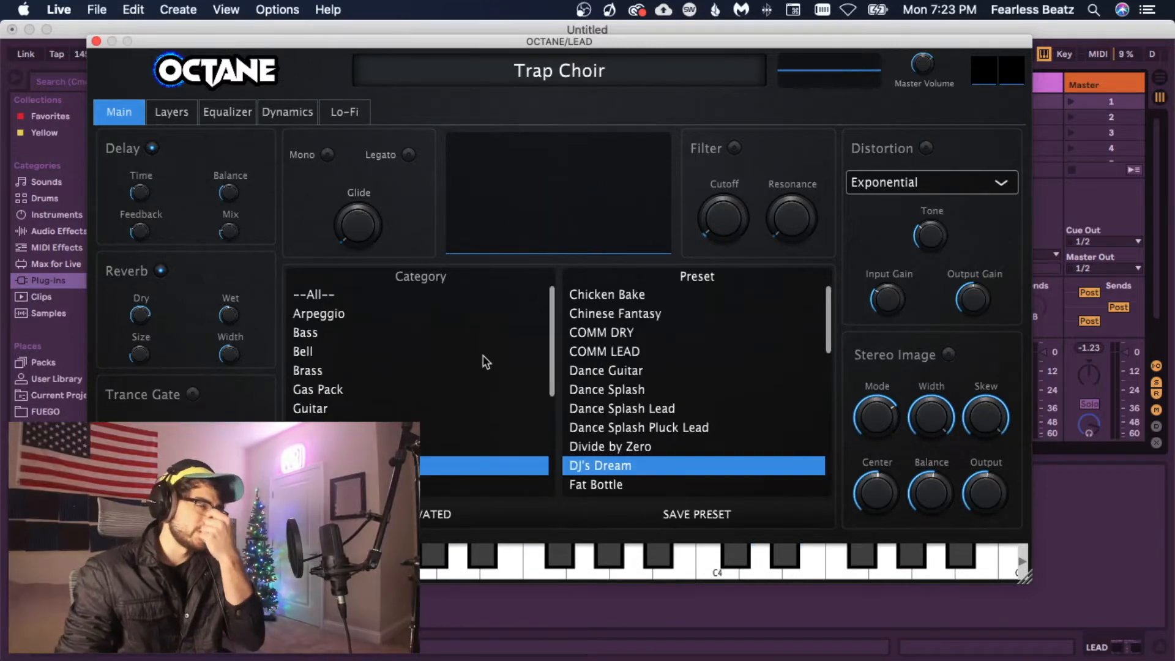
# Step: Audition the Lead presets Dance Splash, COMM LEAD and Chinese Fantasy
pyautogui.scroll(-3, 424, 355)
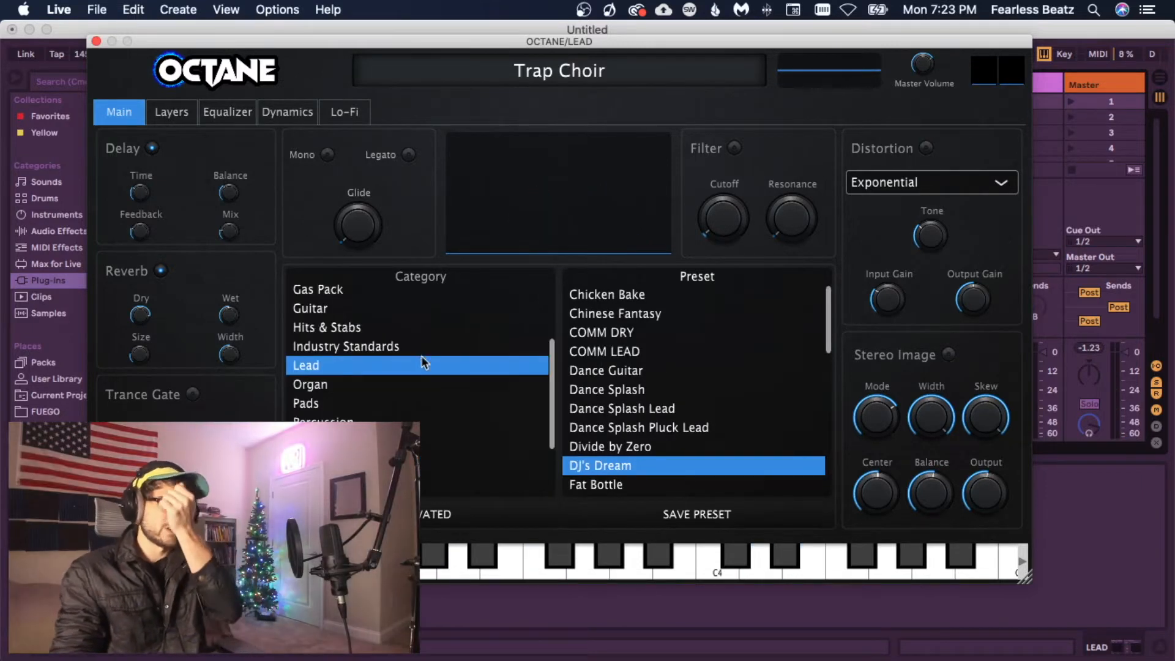
pyautogui.scroll(3, 433, 382)
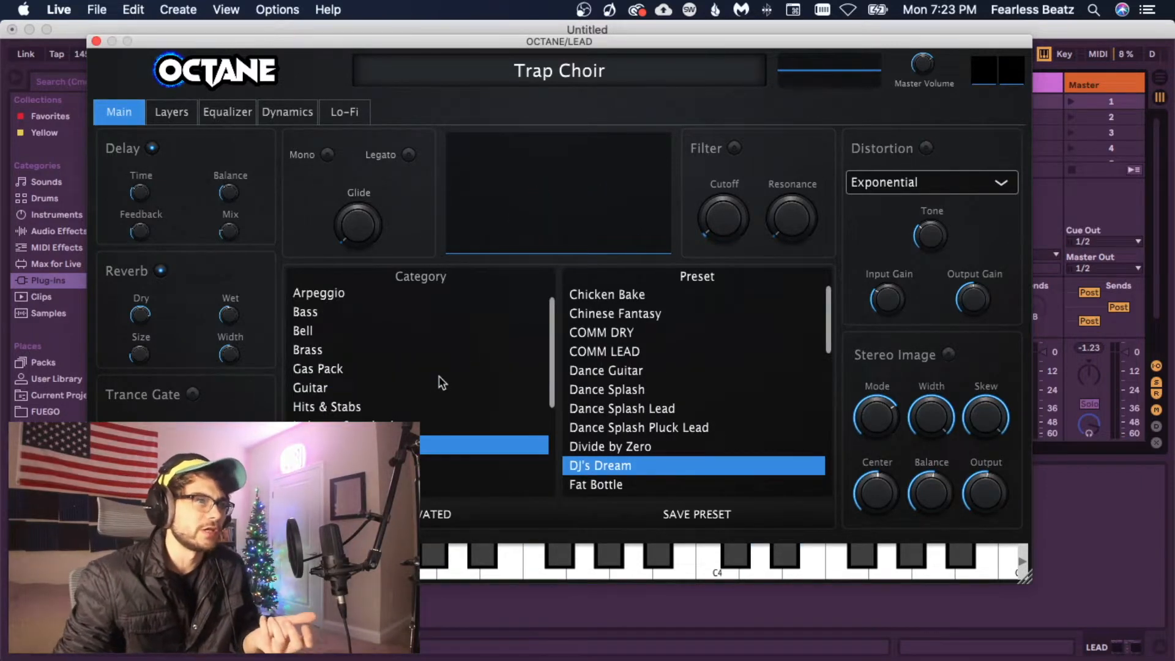
pyautogui.scroll(1, 494, 353)
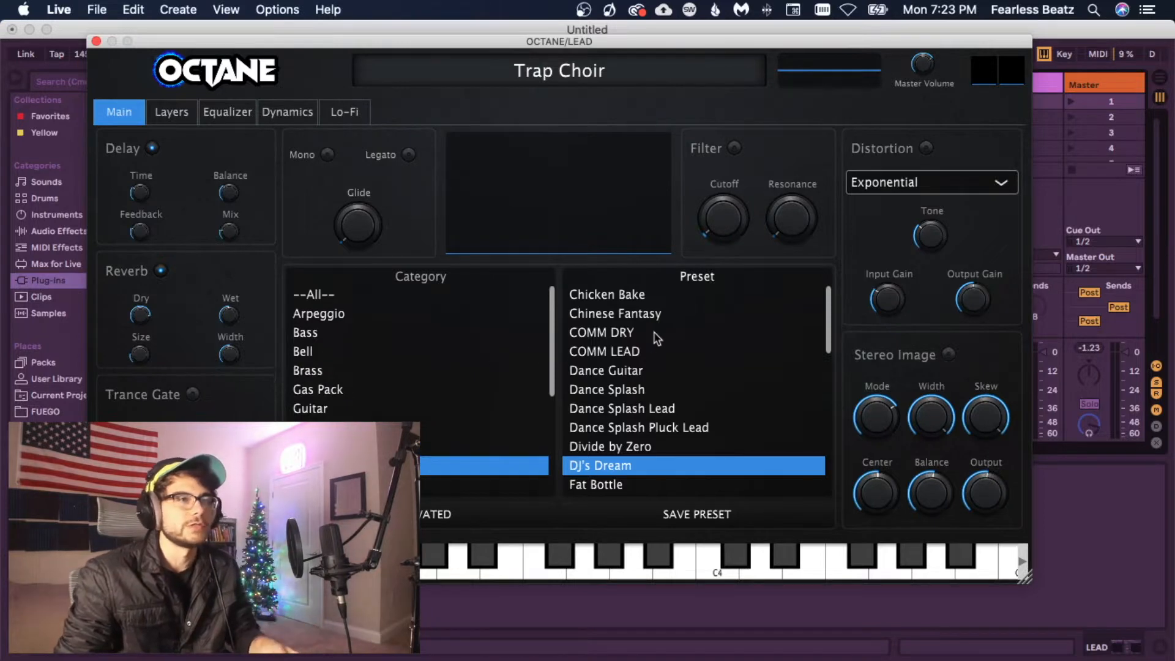
pyautogui.click(632, 390)
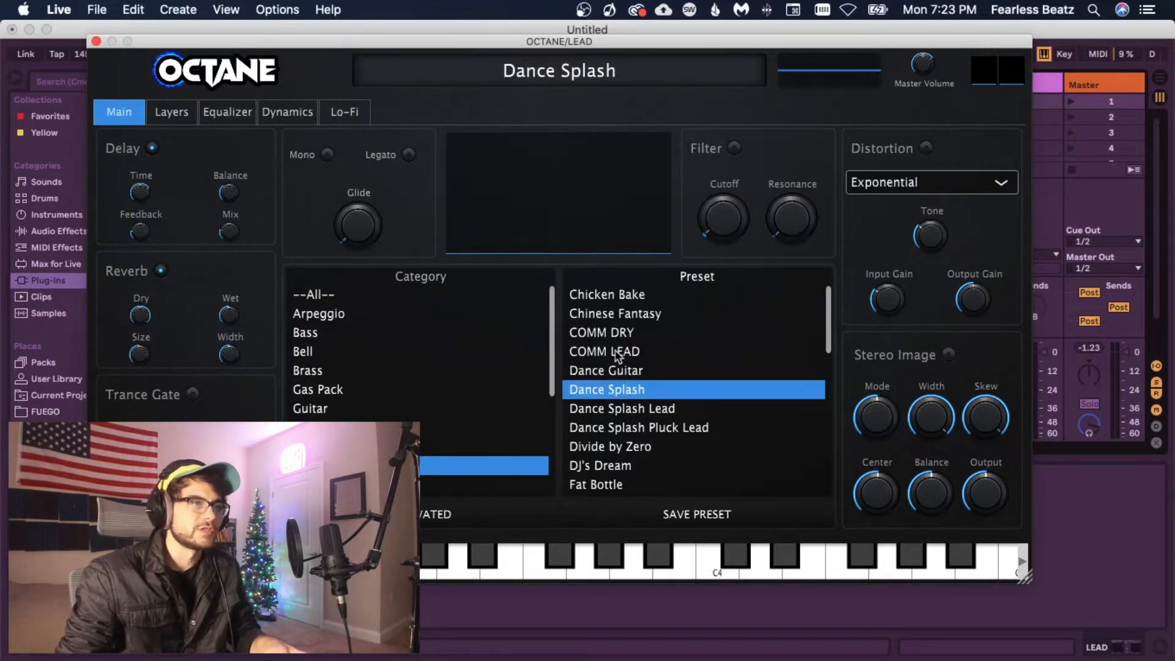
pyautogui.press('Up')
pyautogui.press('Up')
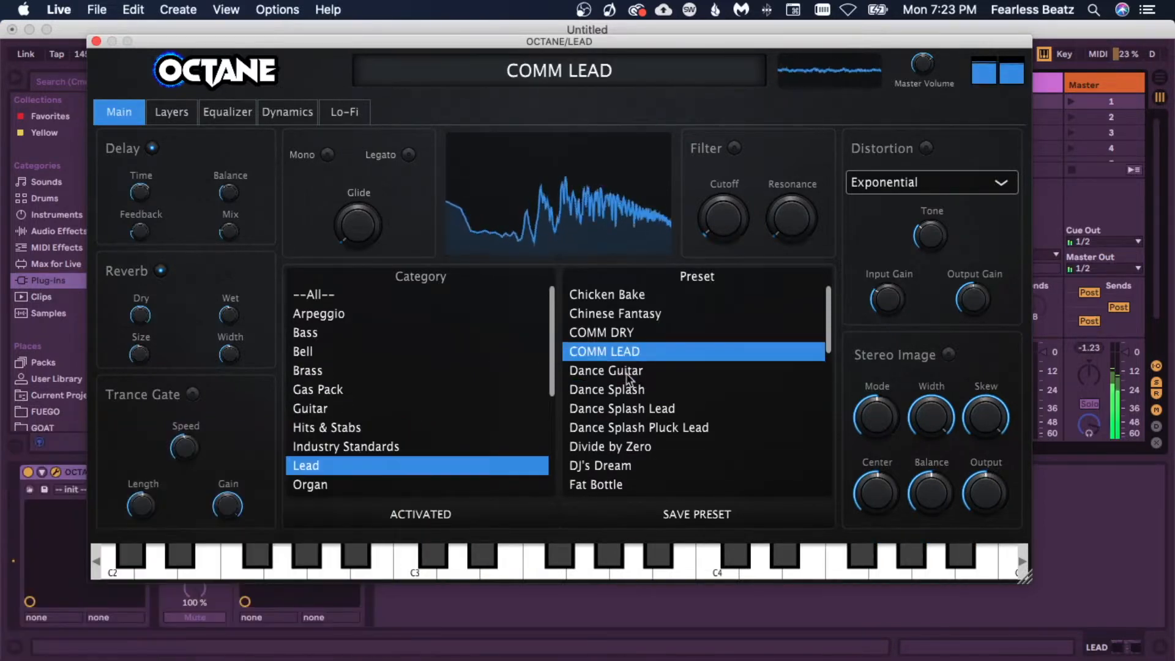
pyautogui.click(638, 315)
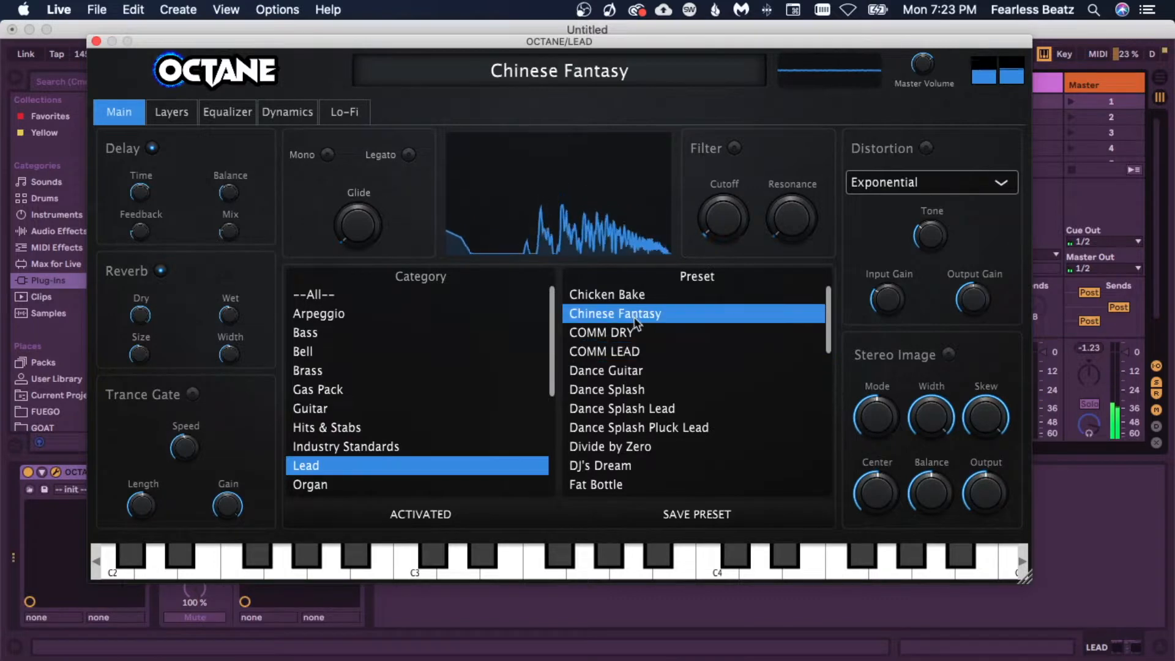
# Step: Audition the Lead presets Dance Splash Pluck Lead, DJ's Dream, Fat Bottle, From the bottle and High Vibration
pyautogui.click(639, 427)
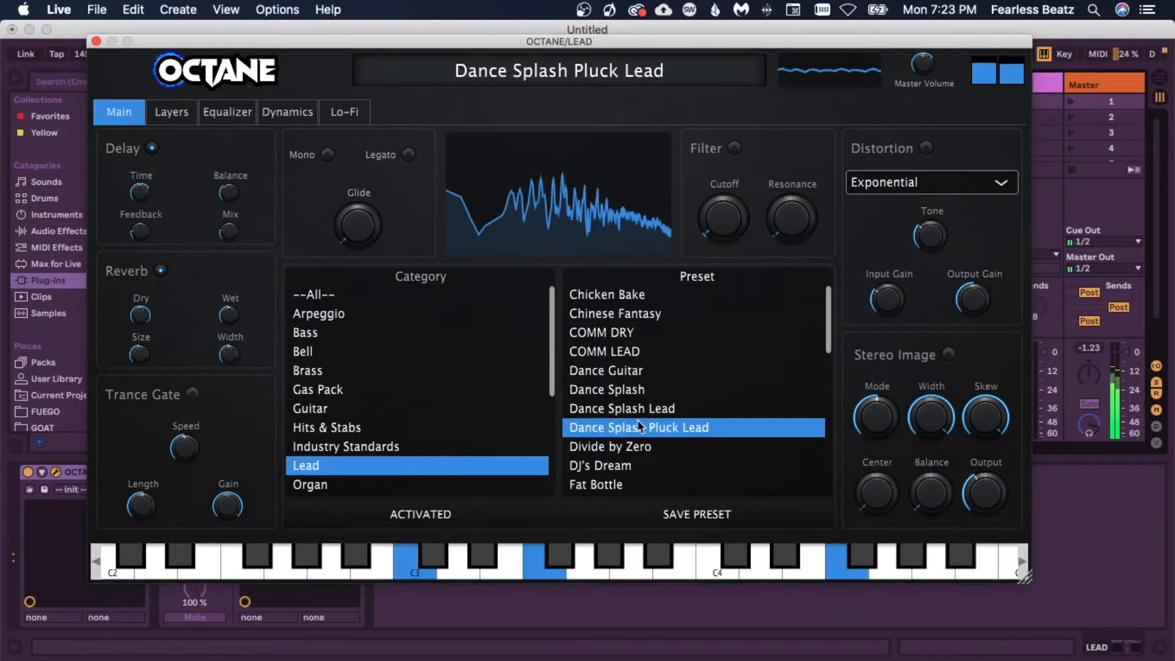
pyautogui.scroll(-1, 637, 419)
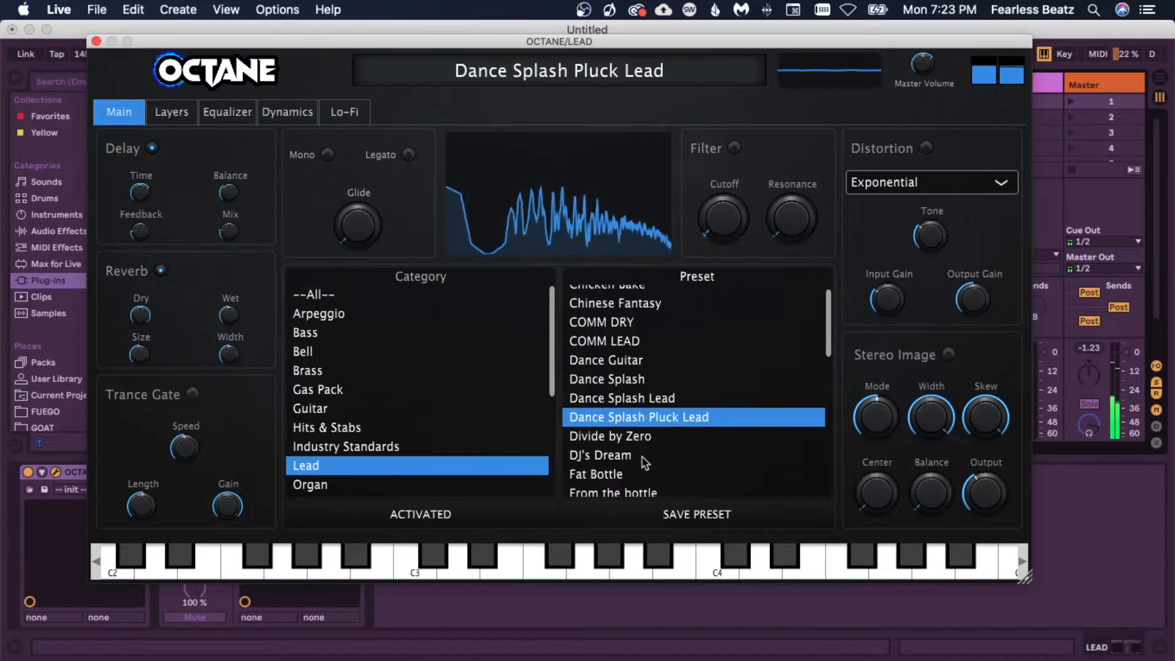
pyautogui.click(643, 456)
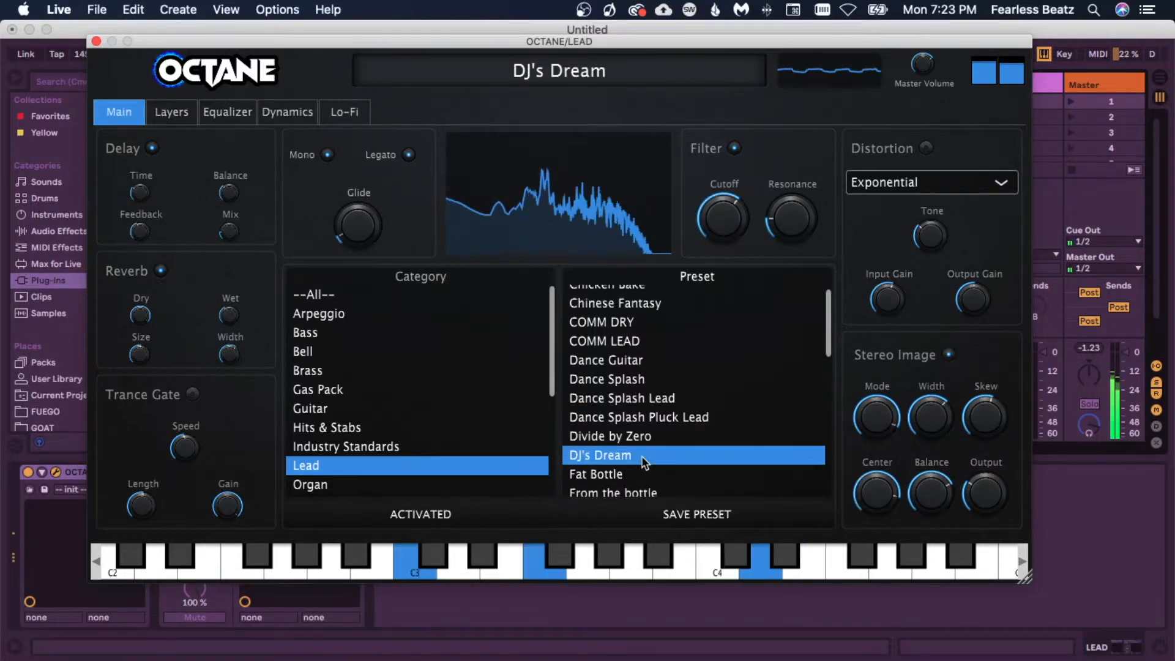
pyautogui.scroll(-5, 644, 464)
pyautogui.click(622, 378)
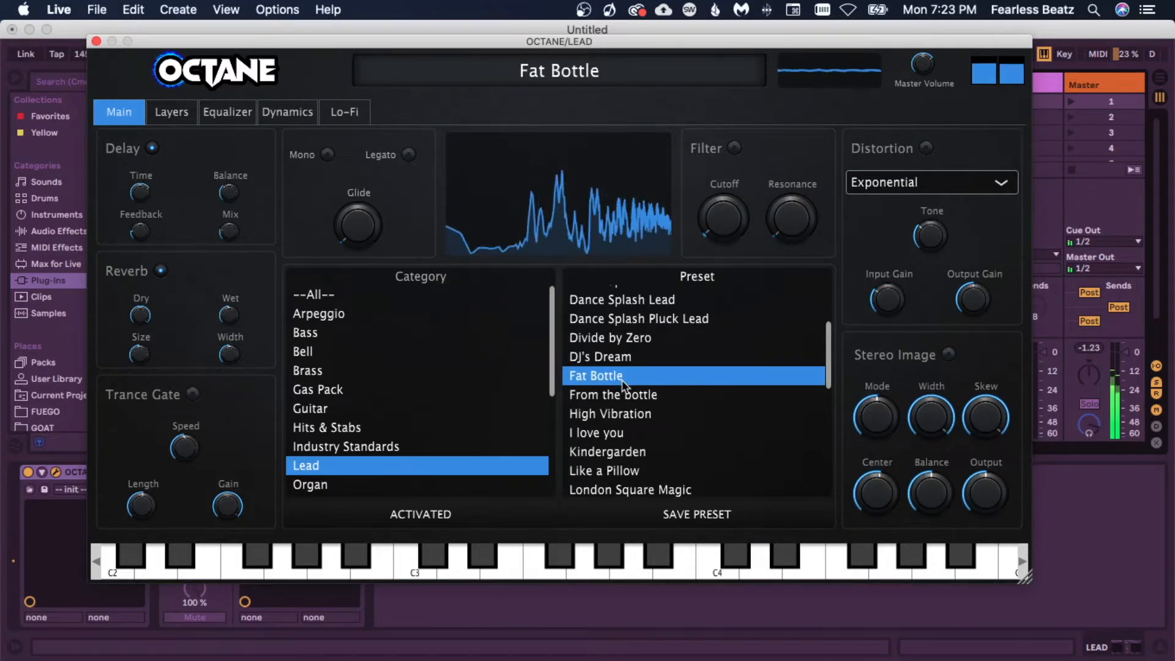
pyautogui.click(623, 397)
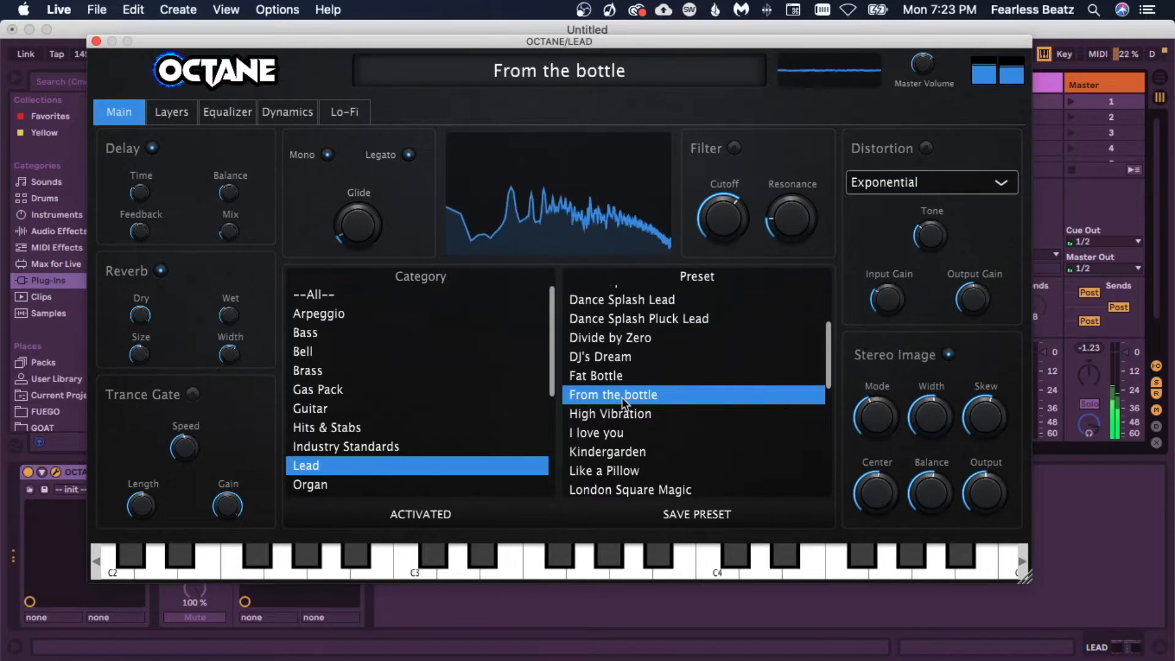
pyautogui.click(631, 418)
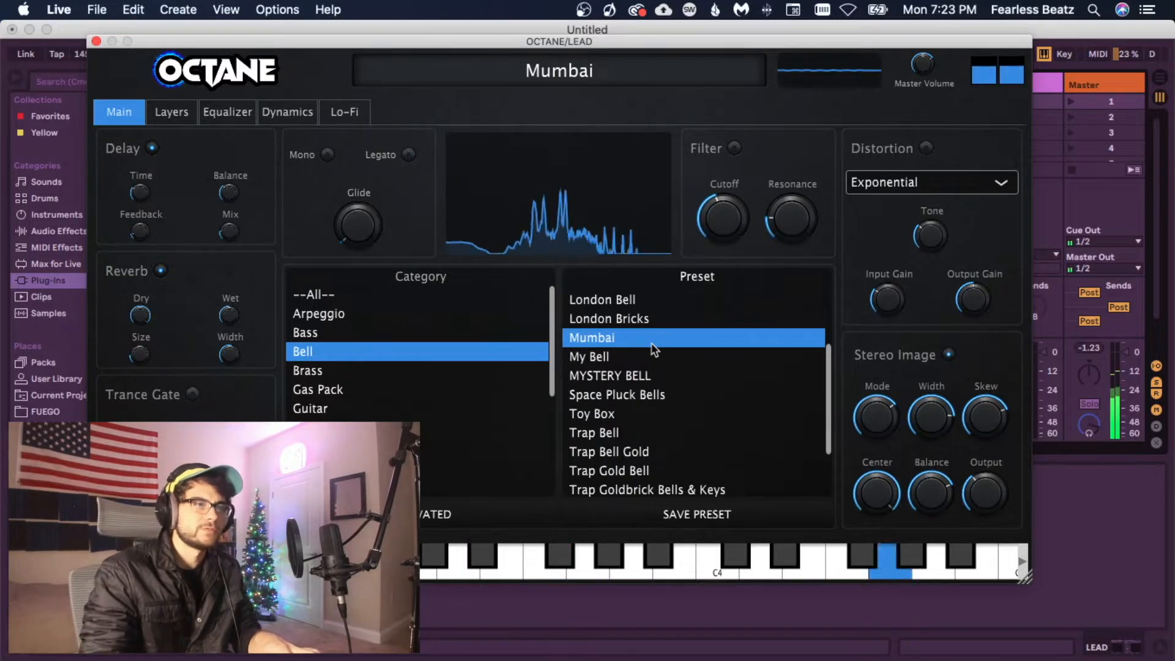
# Step: Audition the Bell presets My Bell, Mumbai, London Bricks, Trap Bell and Trap Bell Gold
pyautogui.click(651, 357)
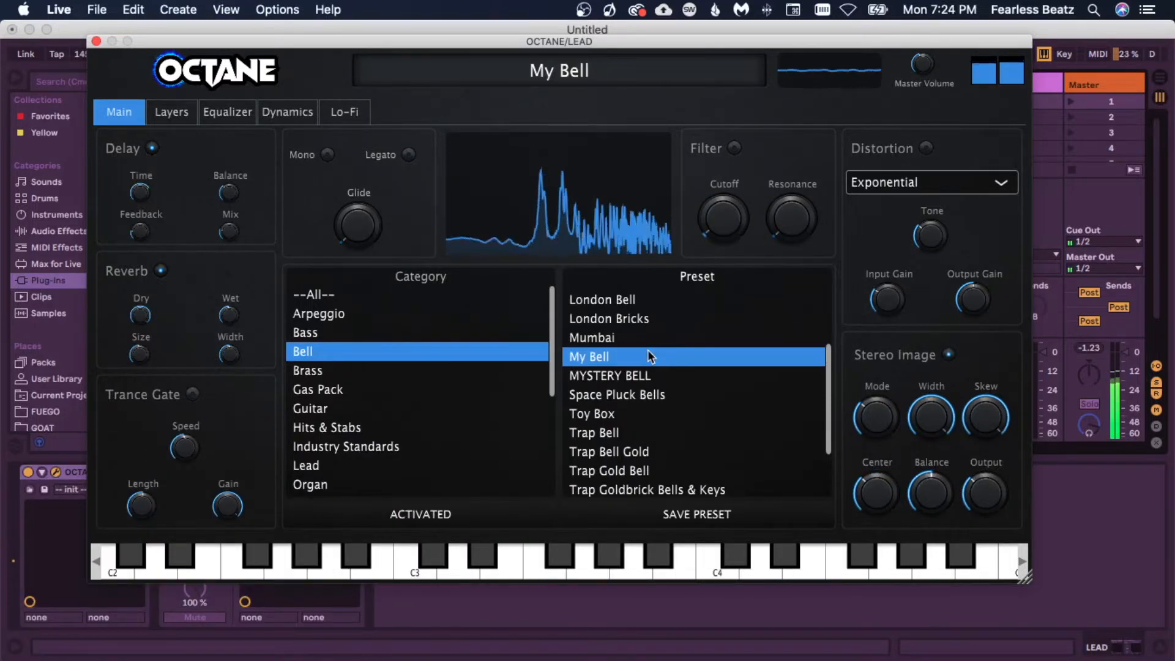
pyautogui.click(610, 336)
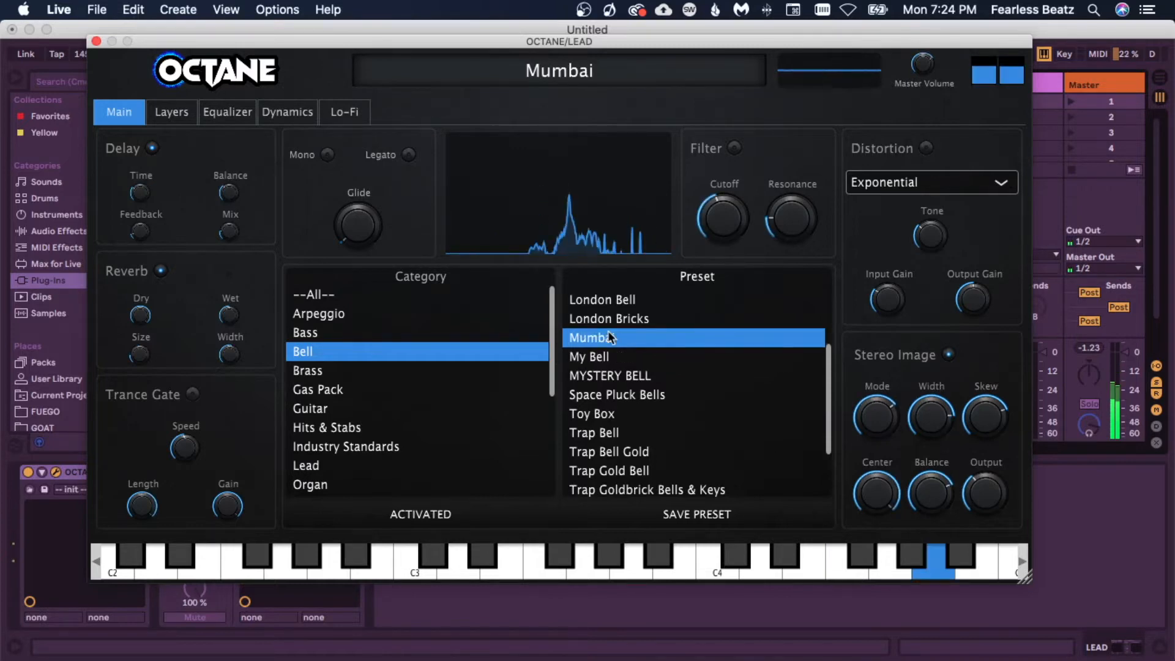
pyautogui.click(624, 319)
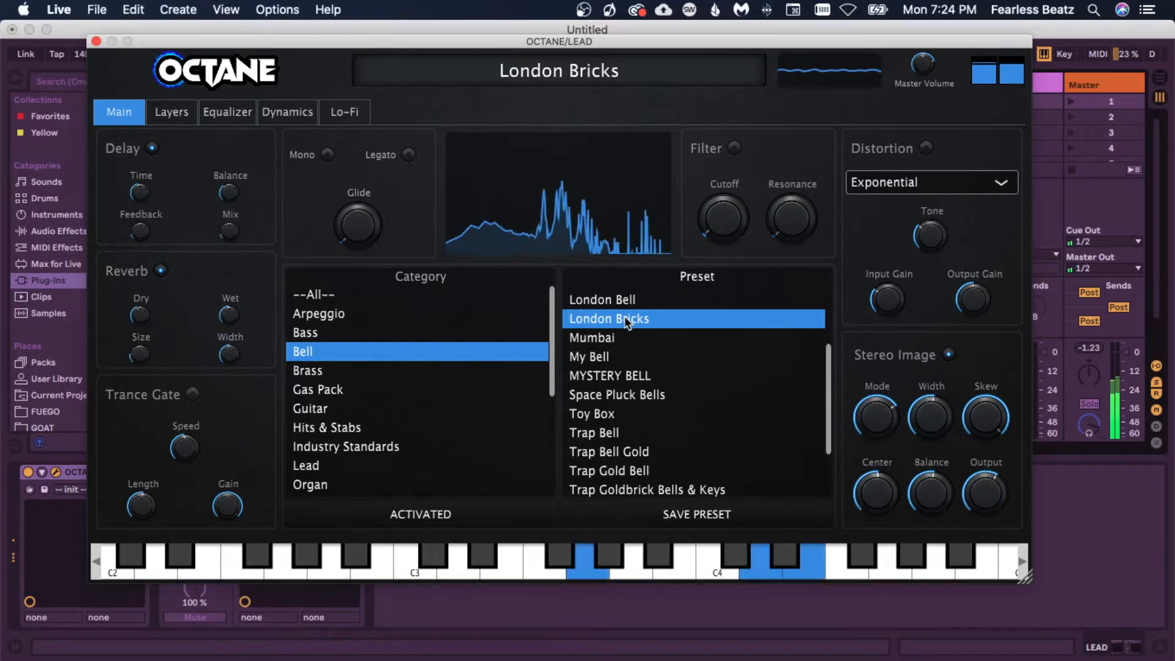
pyautogui.click(722, 435)
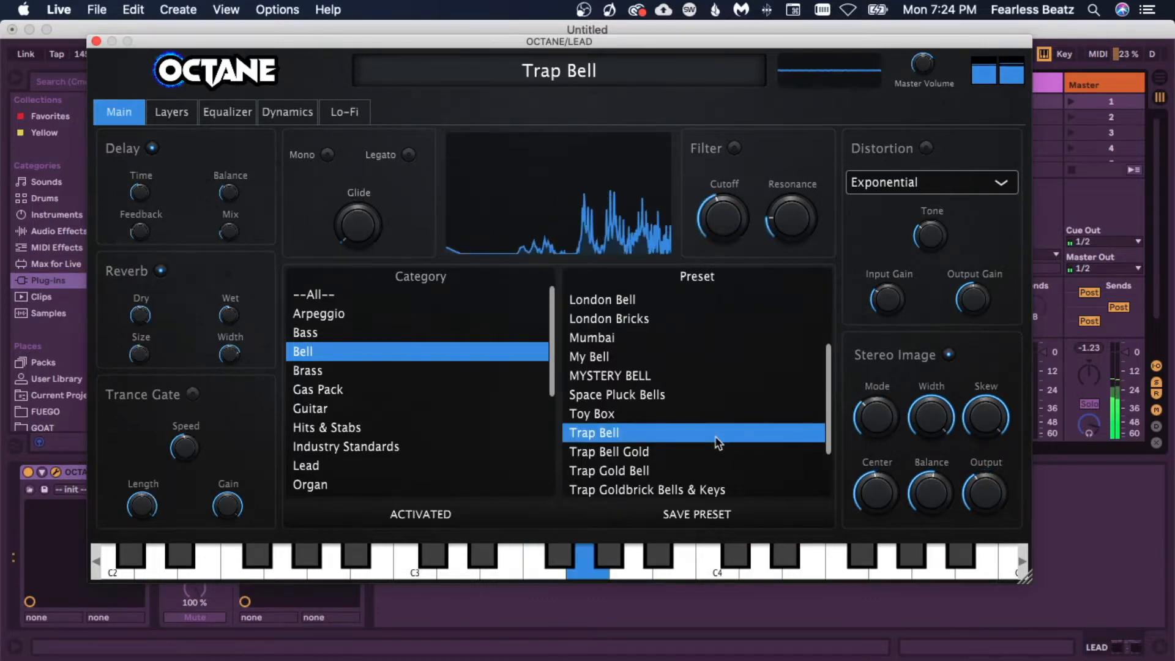
pyautogui.click(611, 456)
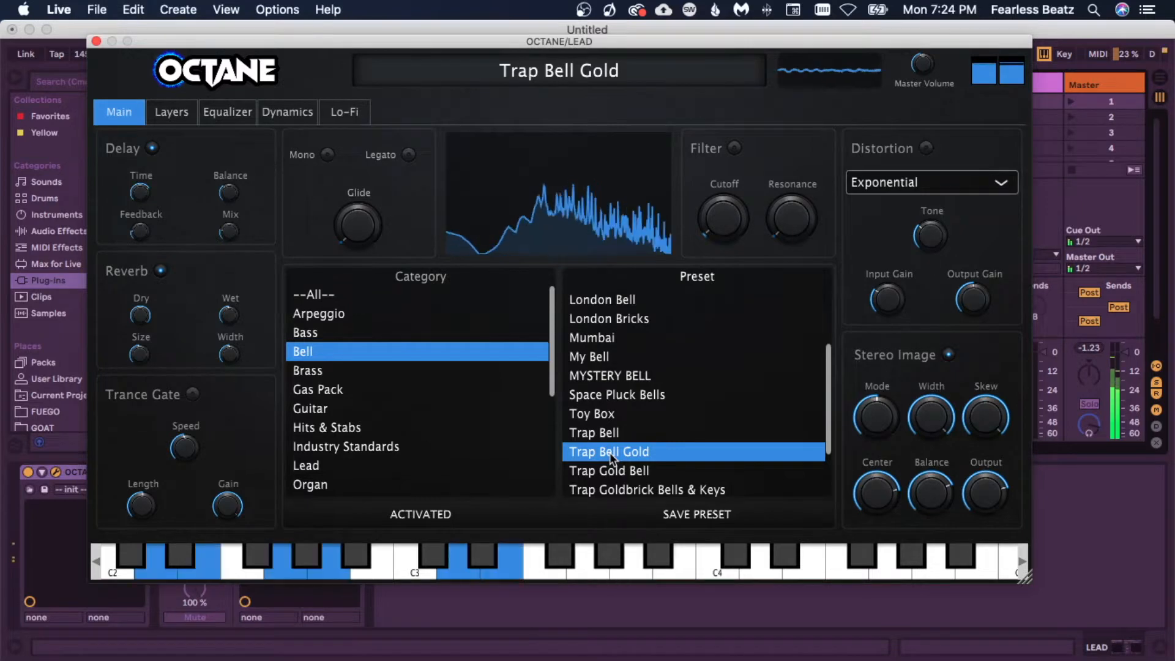
# Step: Audition Trap Goldbrick Bells & Keys and Trap Pluck Bells, load the Toy Box preset and close the synth window
pyautogui.scroll(-2, 624, 398)
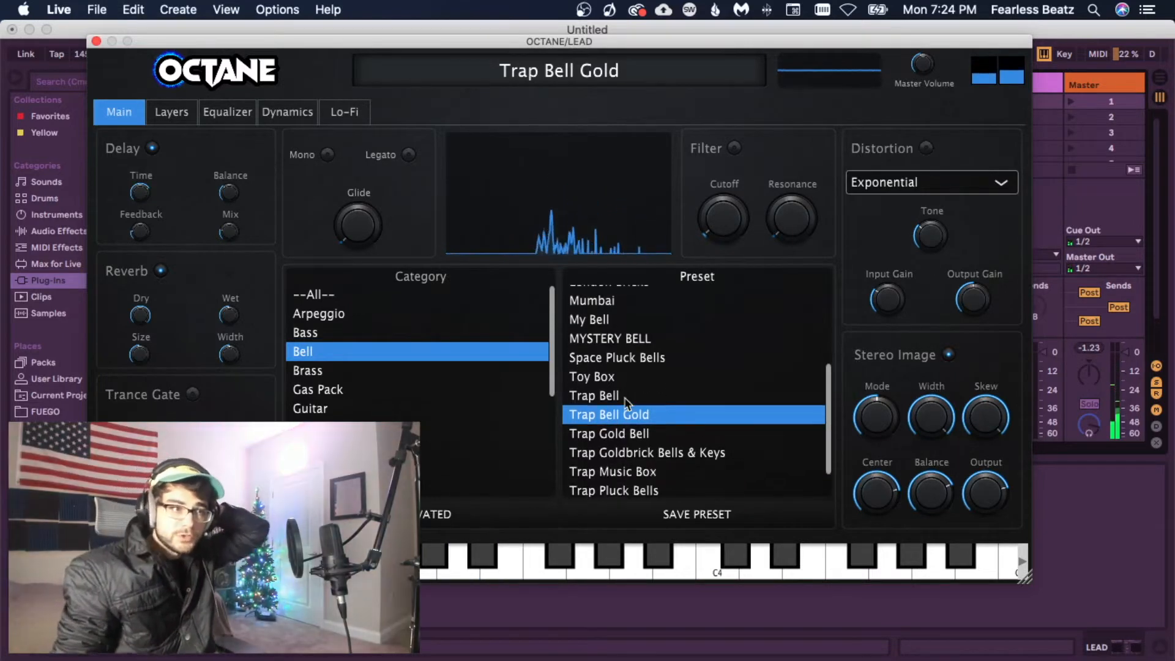
pyautogui.click(631, 453)
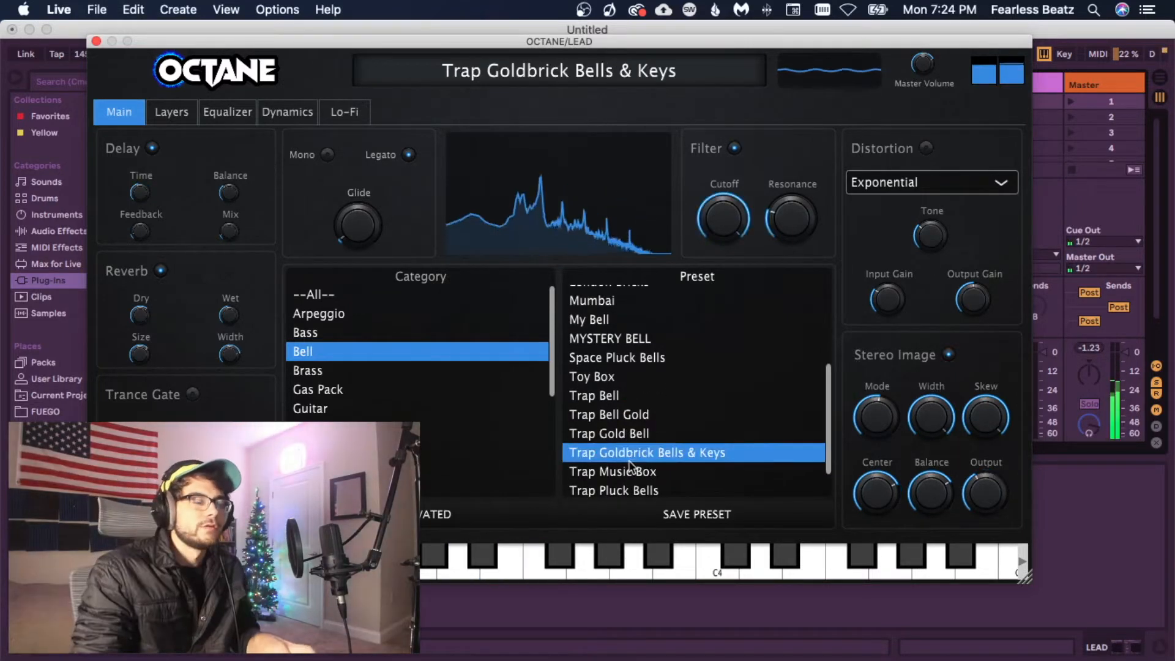
pyautogui.scroll(-1, 696, 480)
pyautogui.click(682, 470)
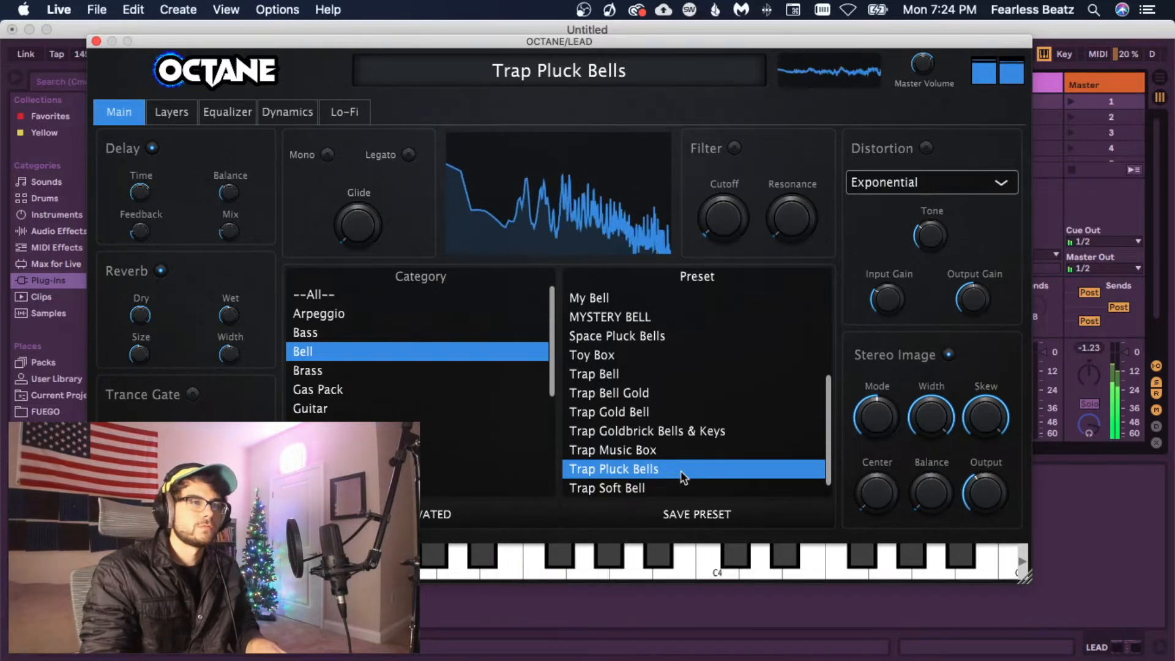
pyautogui.scroll(-1, 661, 398)
pyautogui.click(639, 337)
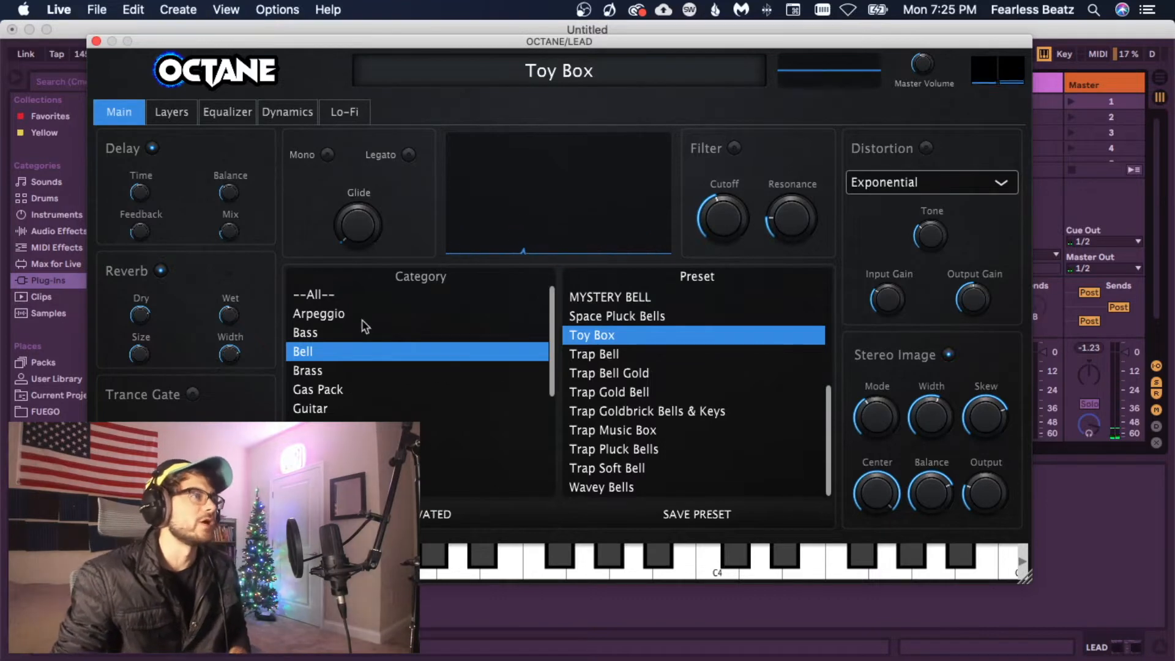
pyautogui.click(97, 41)
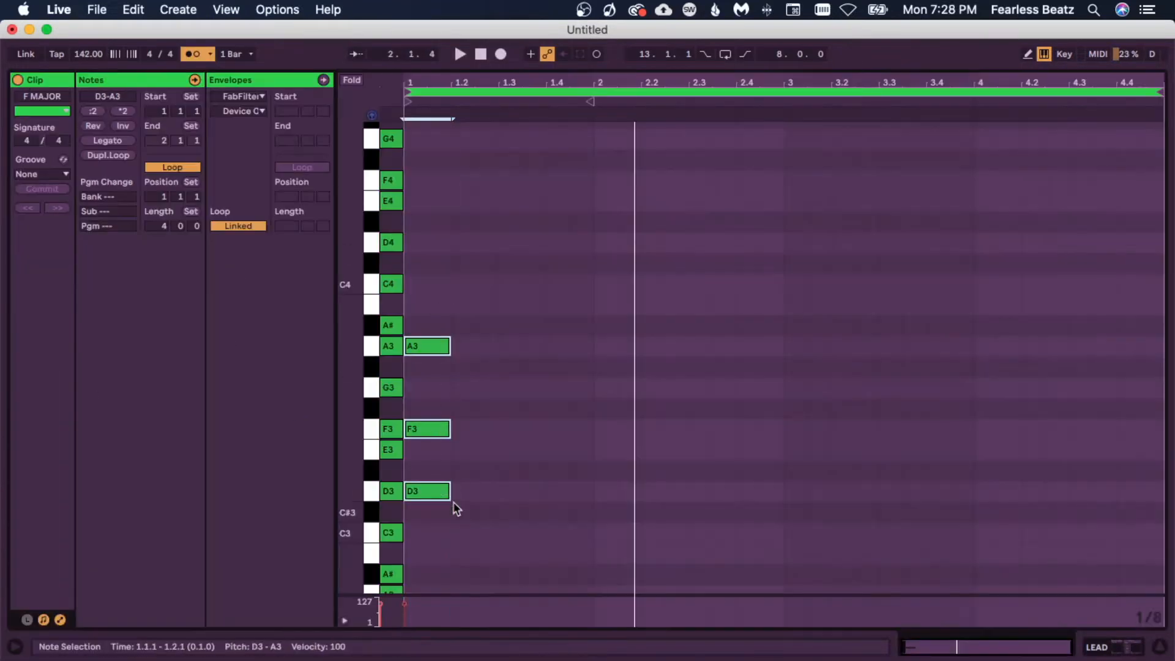
# Step: Copy the D3–F3–A3 chord from the clip start to beat 1.4 and play the clip
pyautogui.moveTo(448, 497); pyautogui.dragTo(590, 497)
pyautogui.press('space')
pyautogui.scroll(-1, 580, 545)
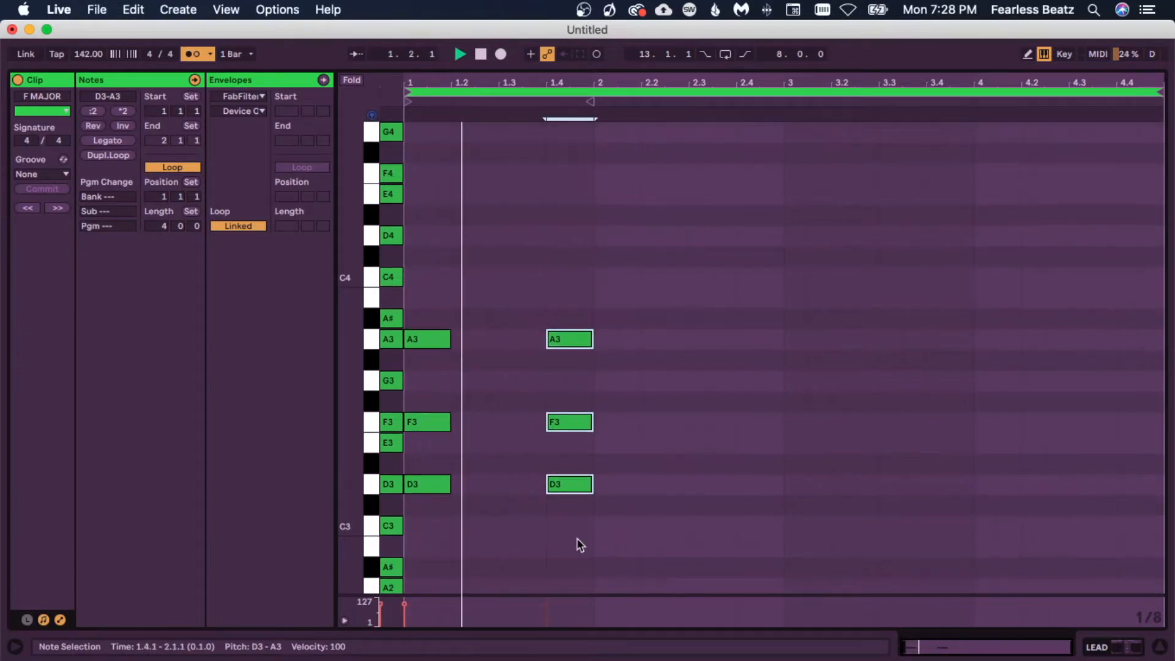
# Step: Select the A#2–D3–F3 chord at 2.4, duplicate it directly after, and play the clip
pyautogui.click(394, 442)
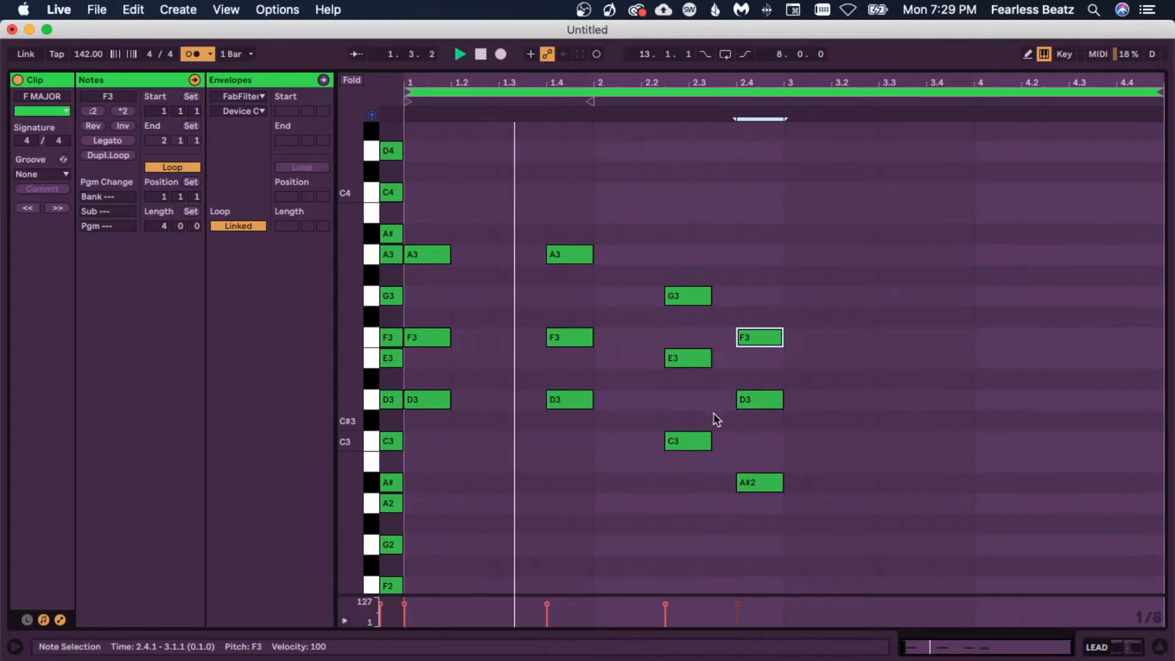
pyautogui.scroll(-1, 789, 475)
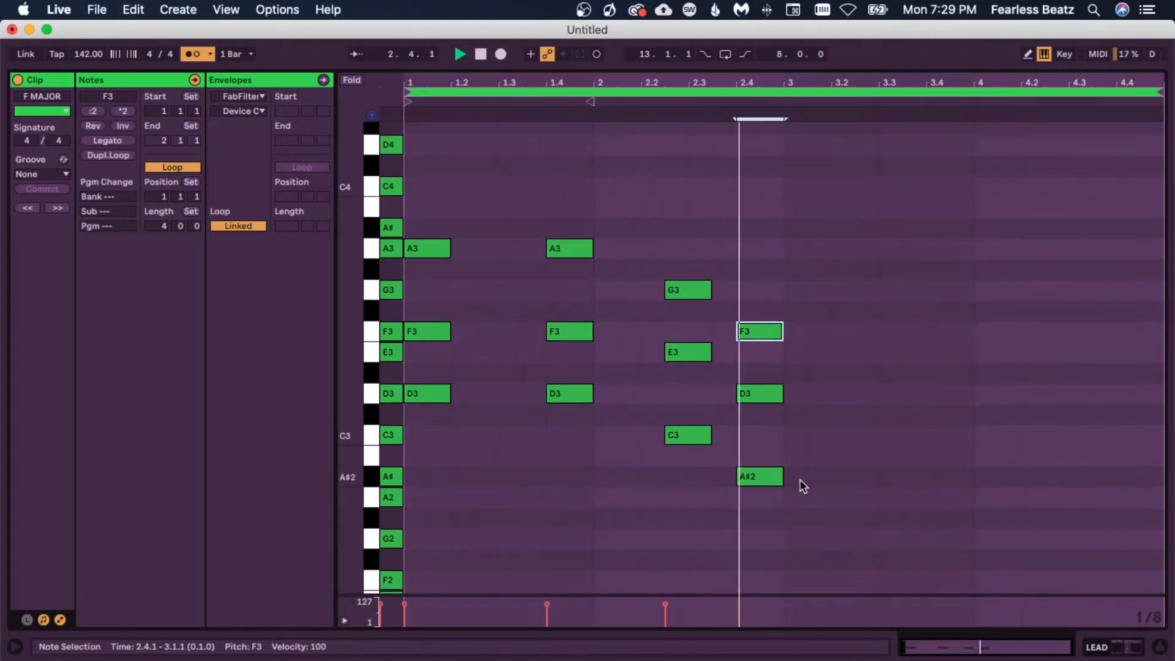
pyautogui.moveTo(772, 541); pyautogui.dragTo(769, 313)
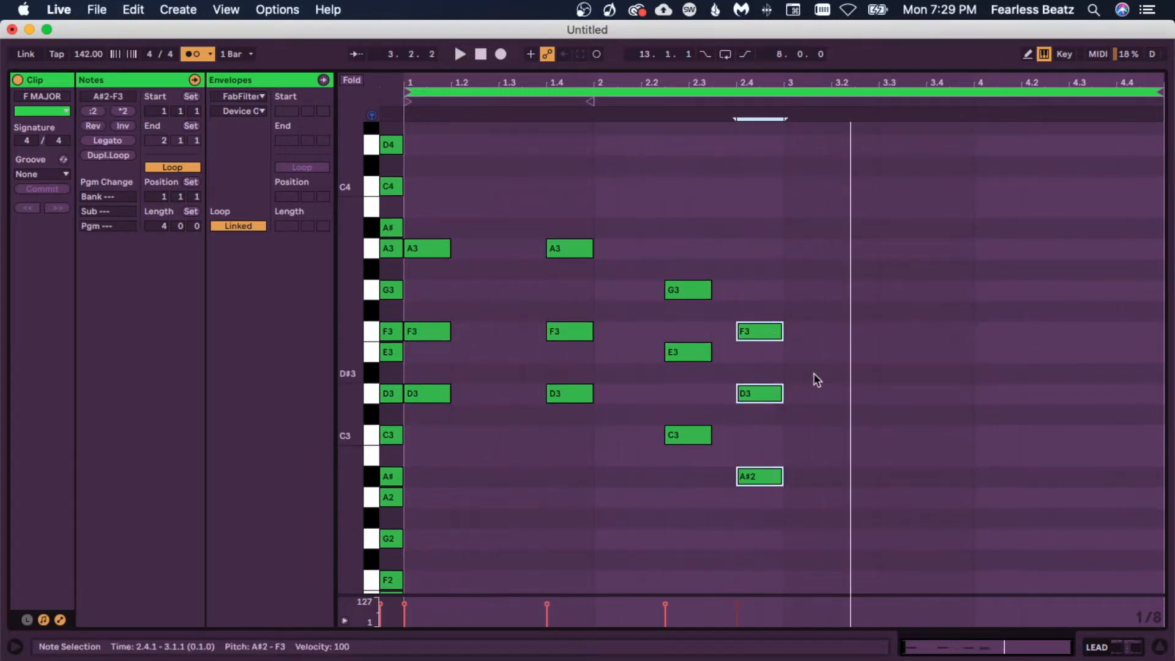
pyautogui.press('super+d')
pyautogui.press('space')
pyautogui.click(839, 423)
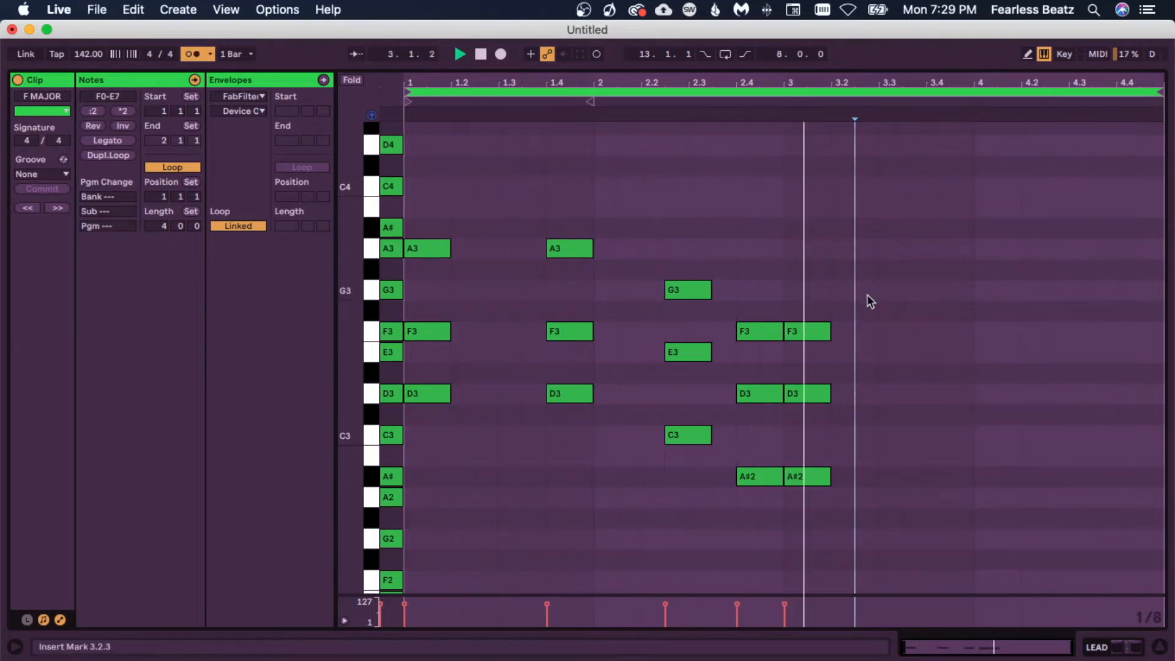
# Step: Copy the A#2–D3–F3 chord from beat 3 to beat 3.4
pyautogui.moveTo(804, 273); pyautogui.dragTo(832, 532)
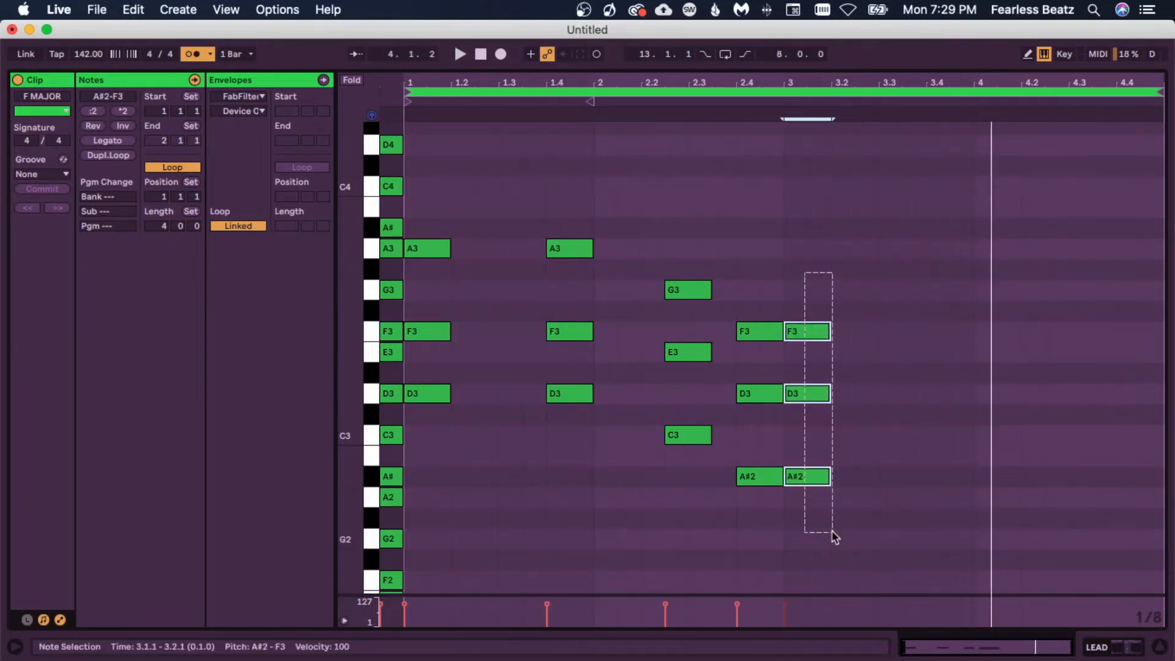
pyautogui.moveTo(821, 479); pyautogui.dragTo(965, 484)
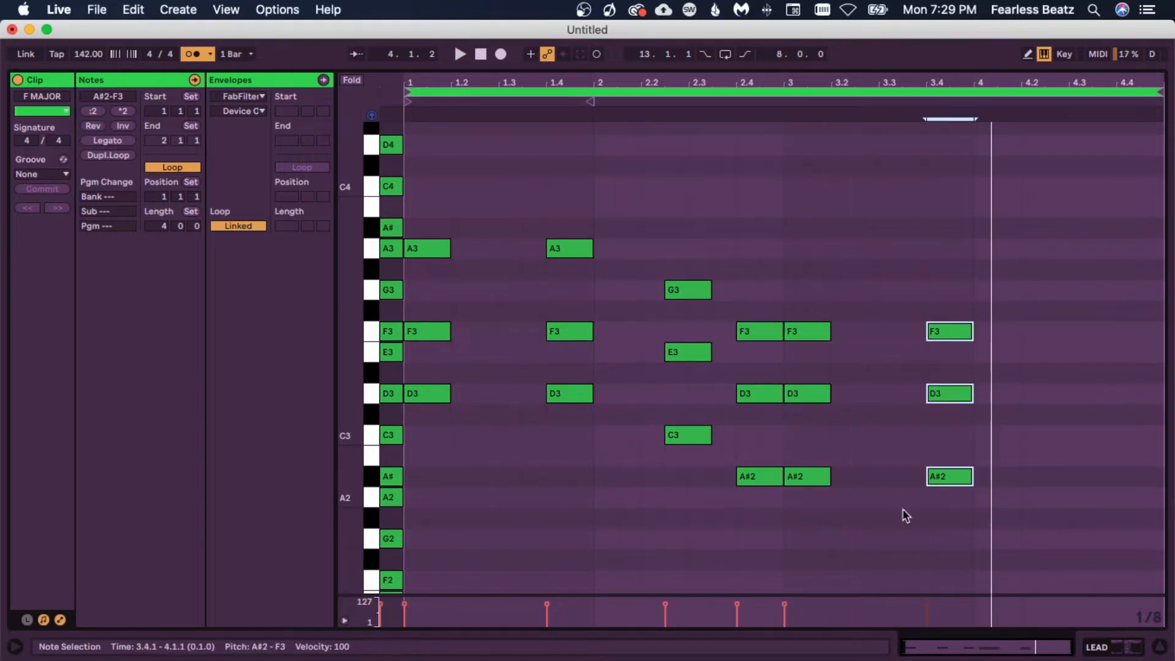
pyautogui.click(833, 507)
pyautogui.scroll(1, 887, 554)
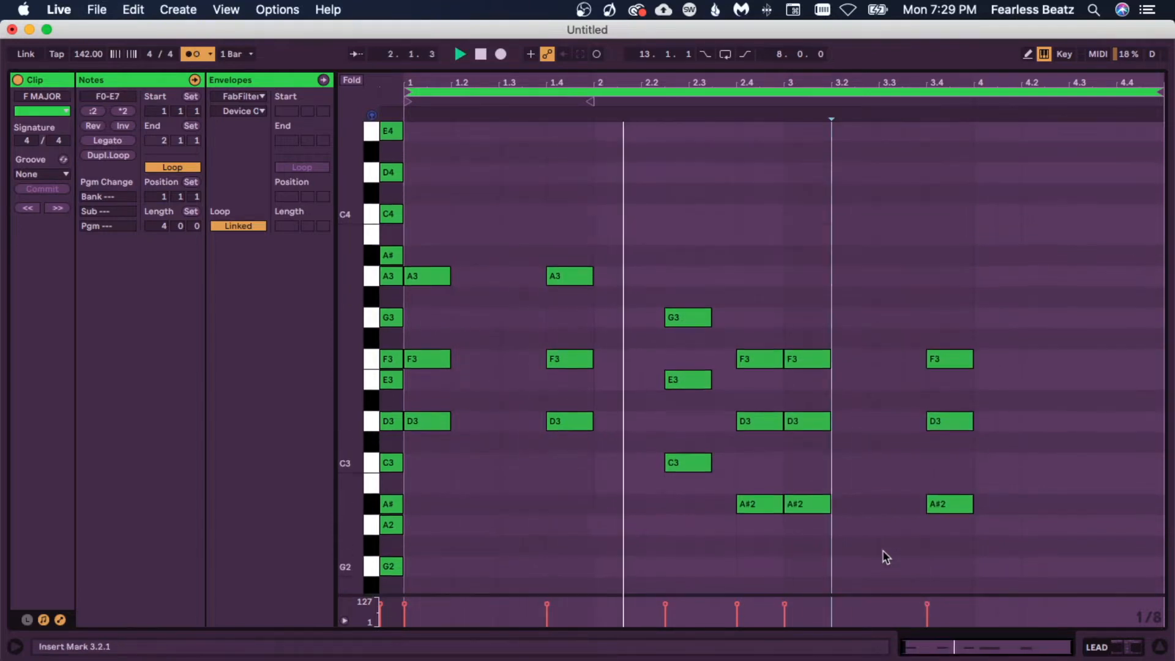
pyautogui.scroll(-1, 882, 549)
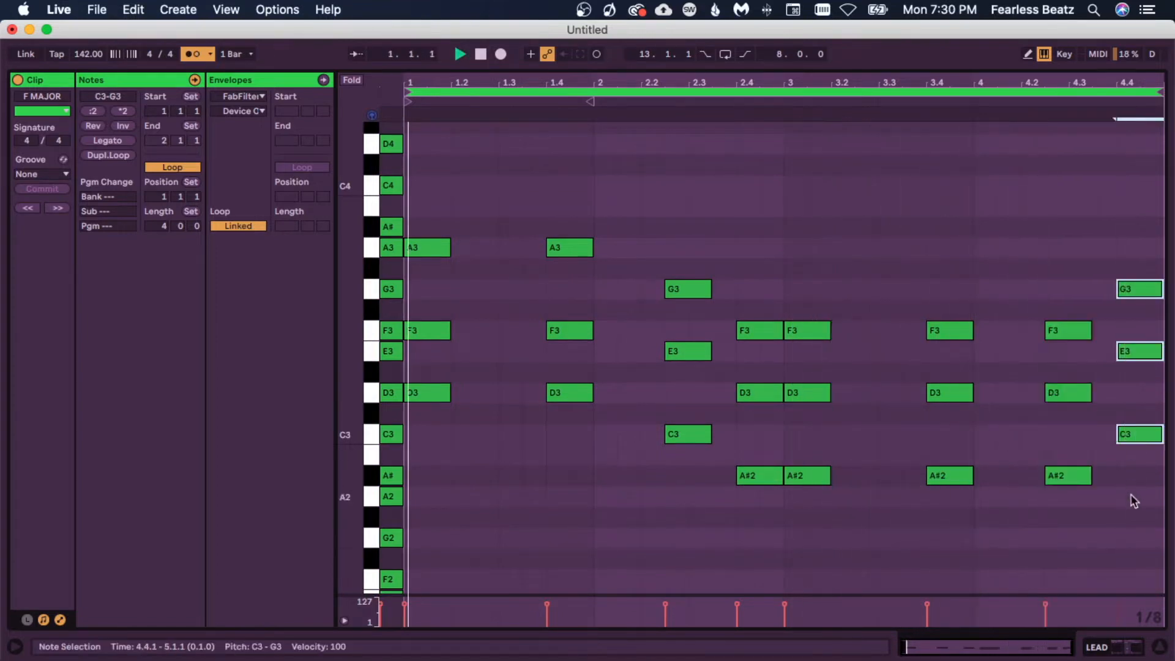
# Step: Deselect the notes and play the clip to hear the progression
pyautogui.click(1137, 503)
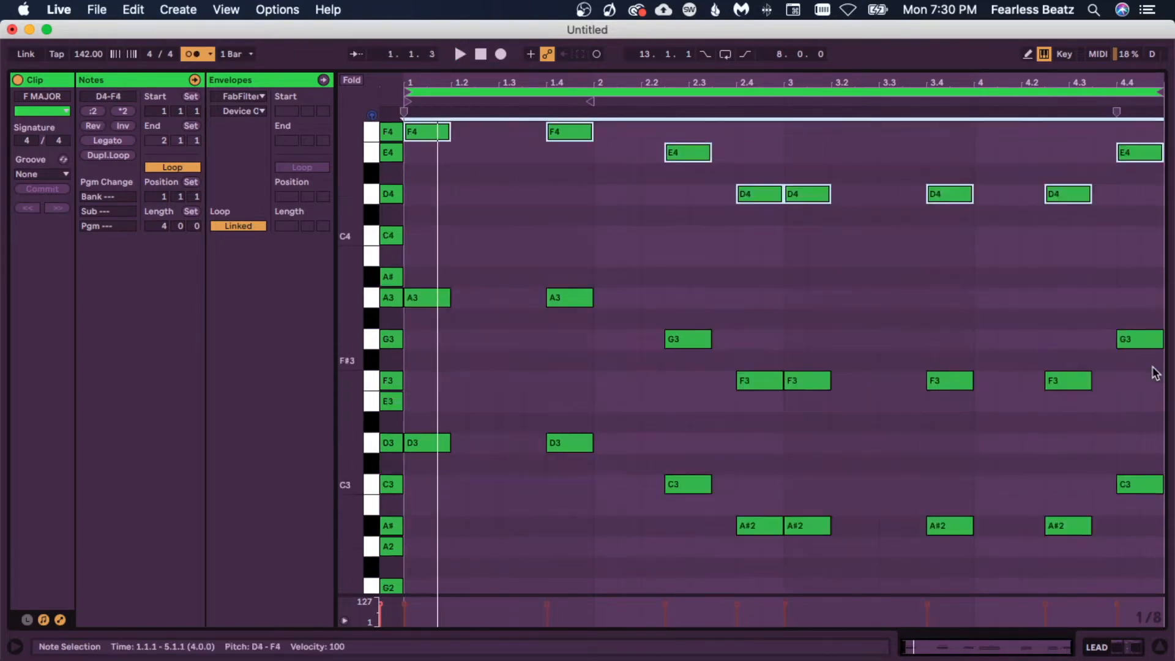
pyautogui.press('space')
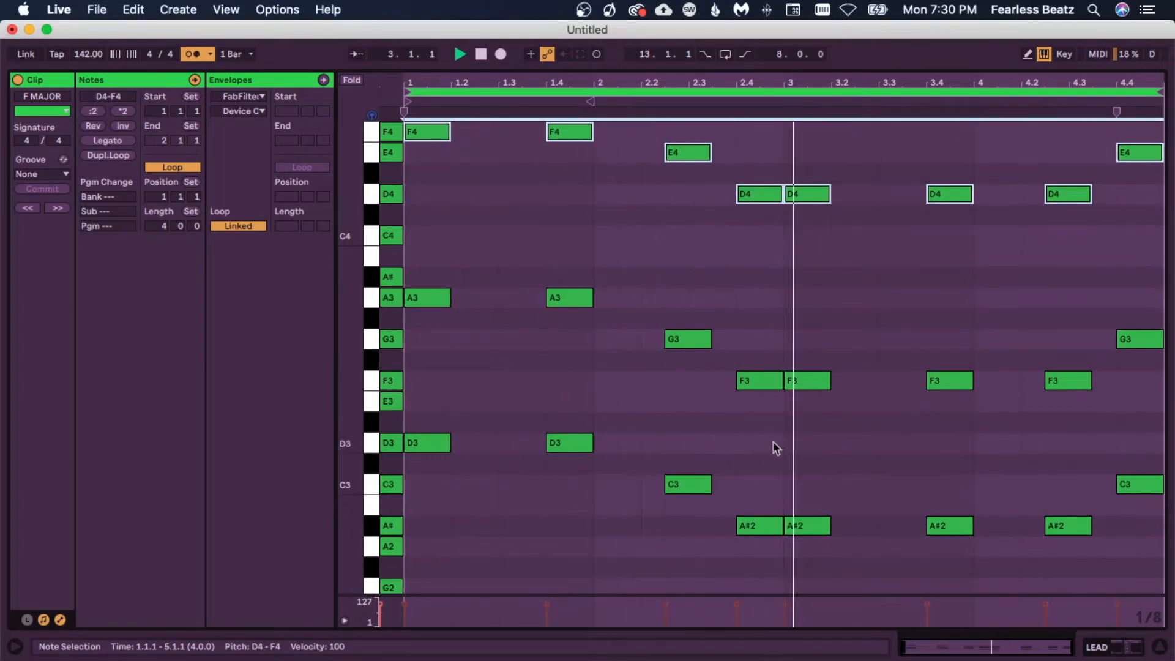
pyautogui.scroll(-1, 747, 442)
pyautogui.scroll(5, 722, 428)
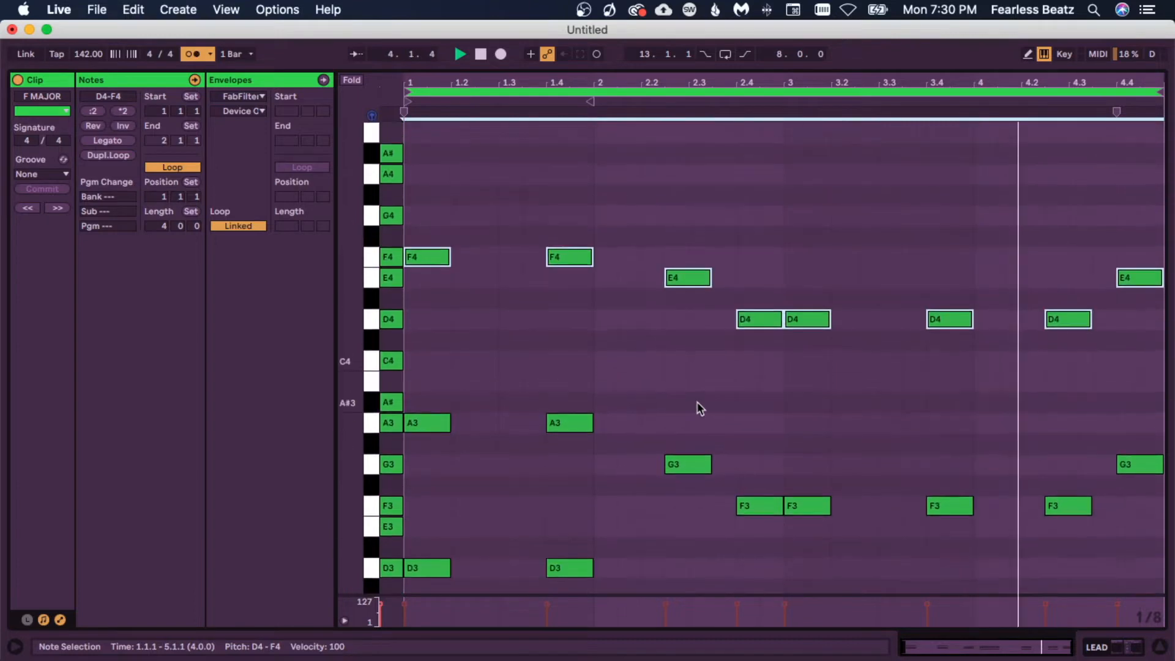
# Step: Add short melody notes A#4 at beat 1.2 and A4 at beat 1.3 above the chords and play them
pyautogui.click(372, 203)
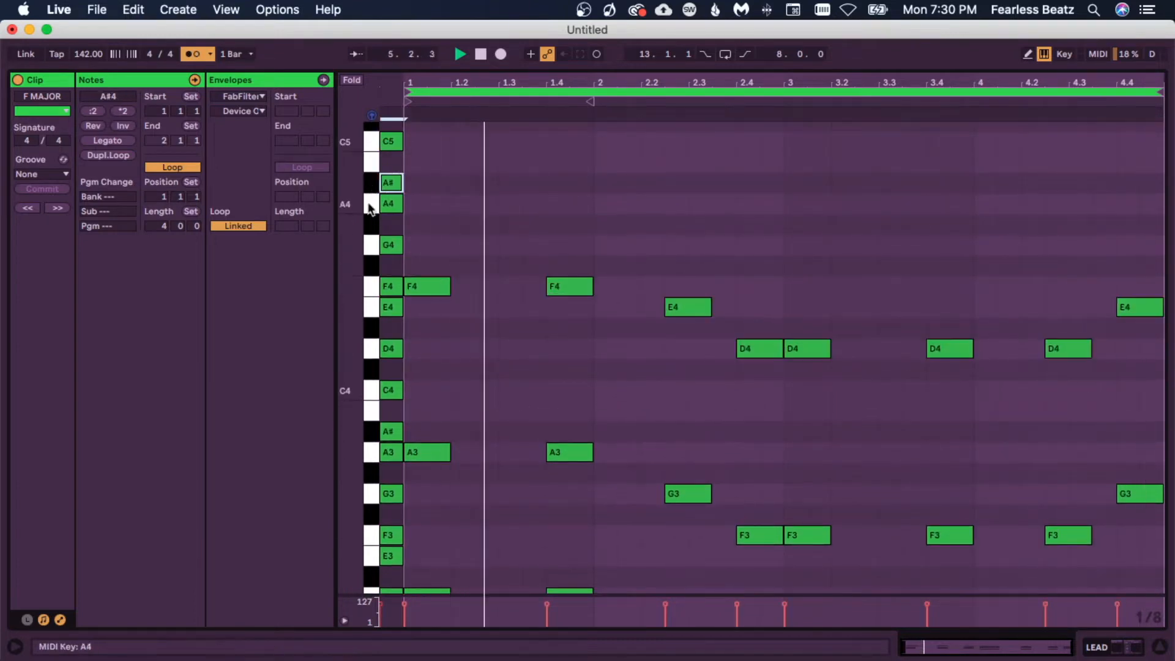
pyautogui.click(371, 287)
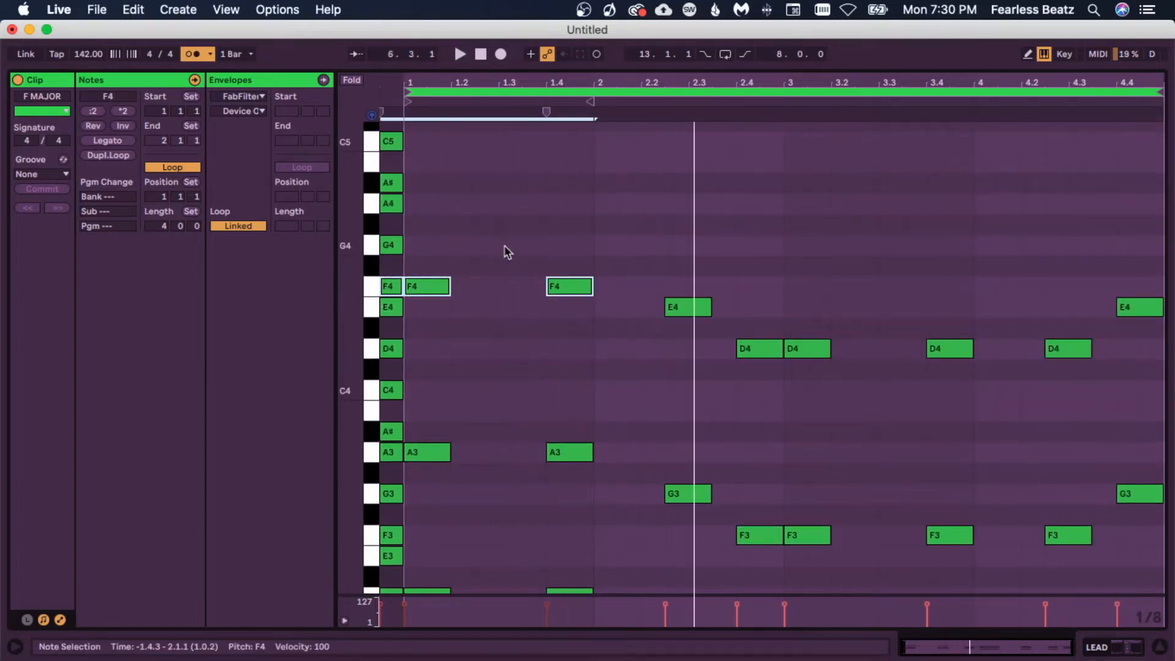
pyautogui.click(473, 186)
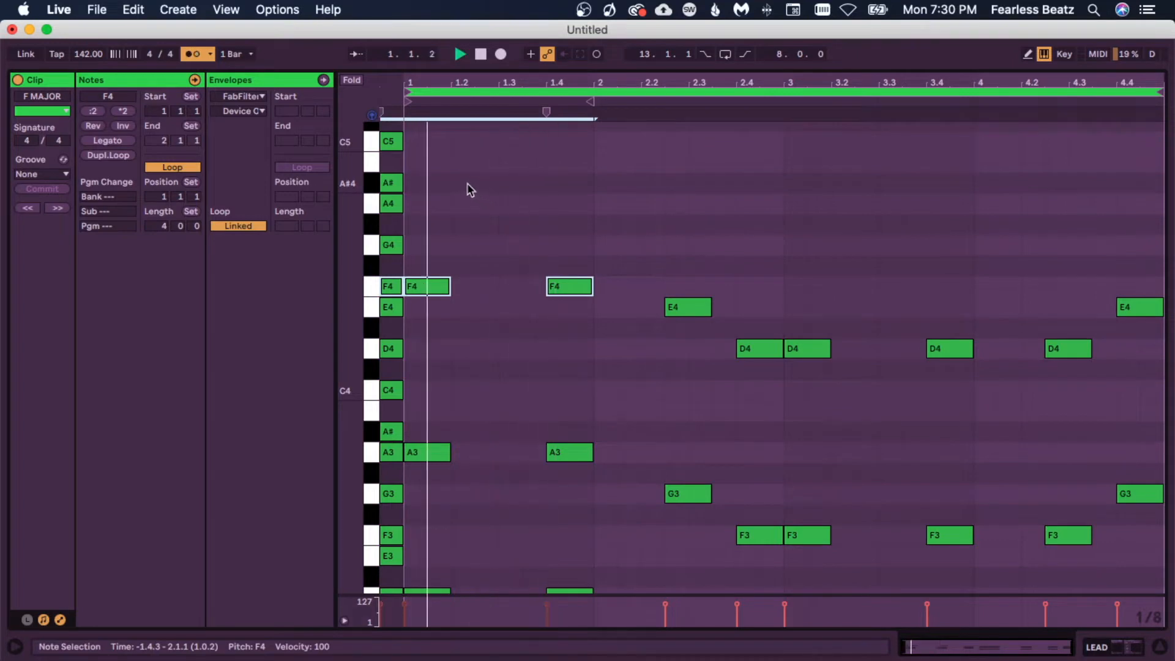
pyautogui.doubleClick(465, 183)
pyautogui.doubleClick(533, 203)
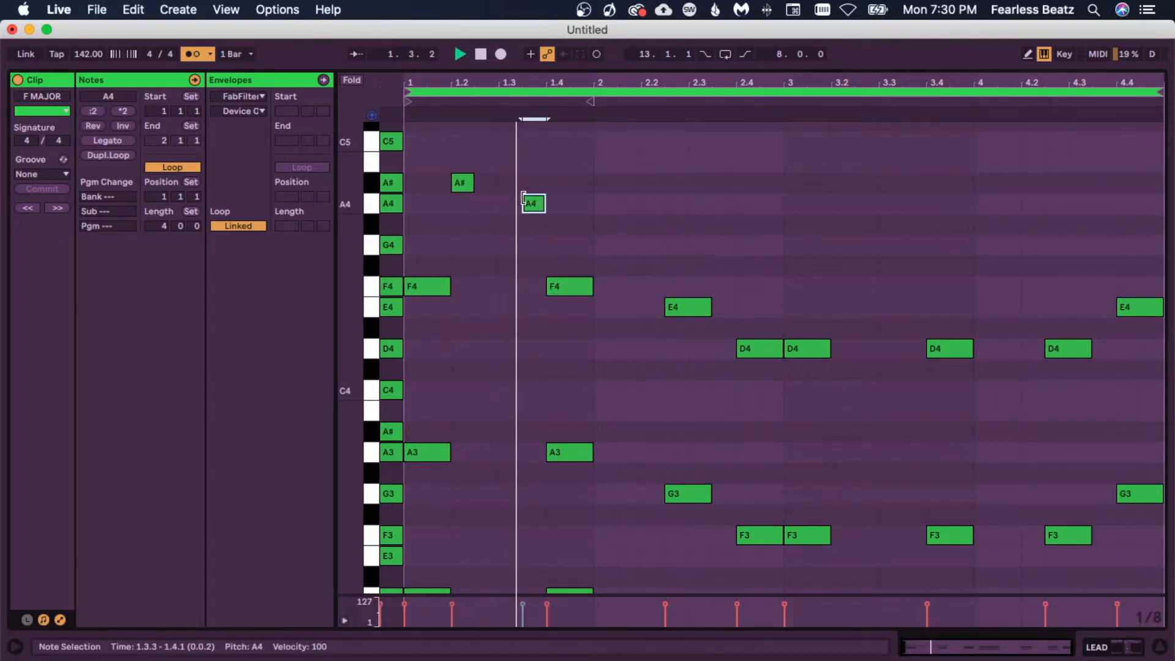
pyautogui.moveTo(533, 208); pyautogui.dragTo(511, 208)
pyautogui.press('space')
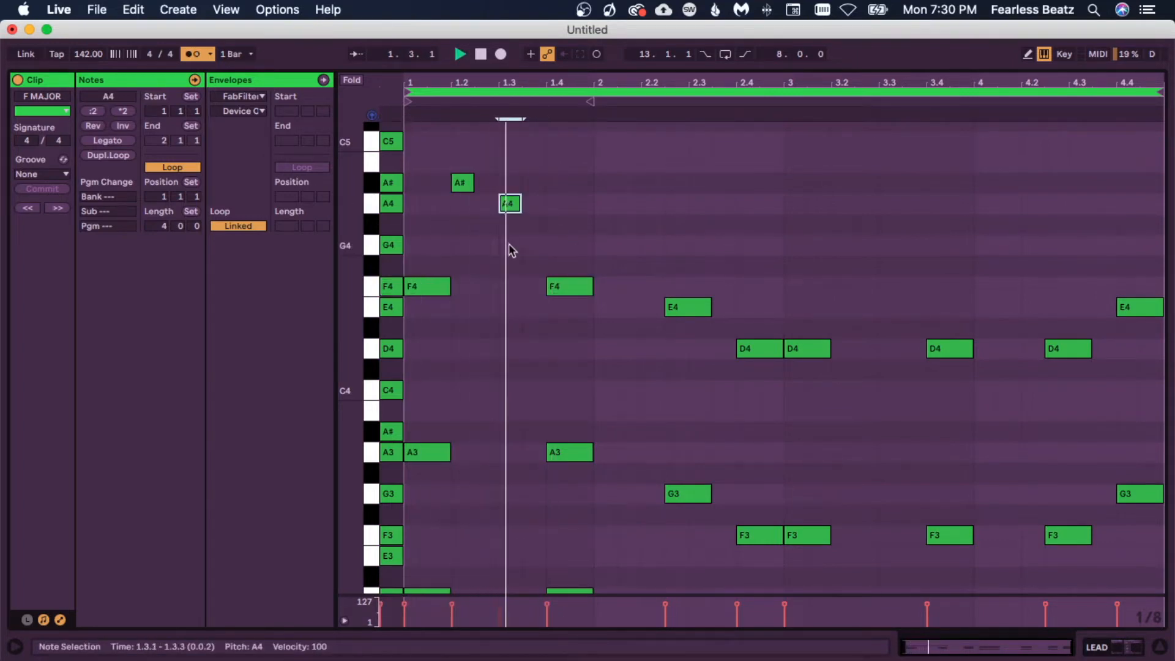
# Step: Add short G4, F4 and E4 melody notes across beat 2 and play the clip
pyautogui.doubleClick(605, 244)
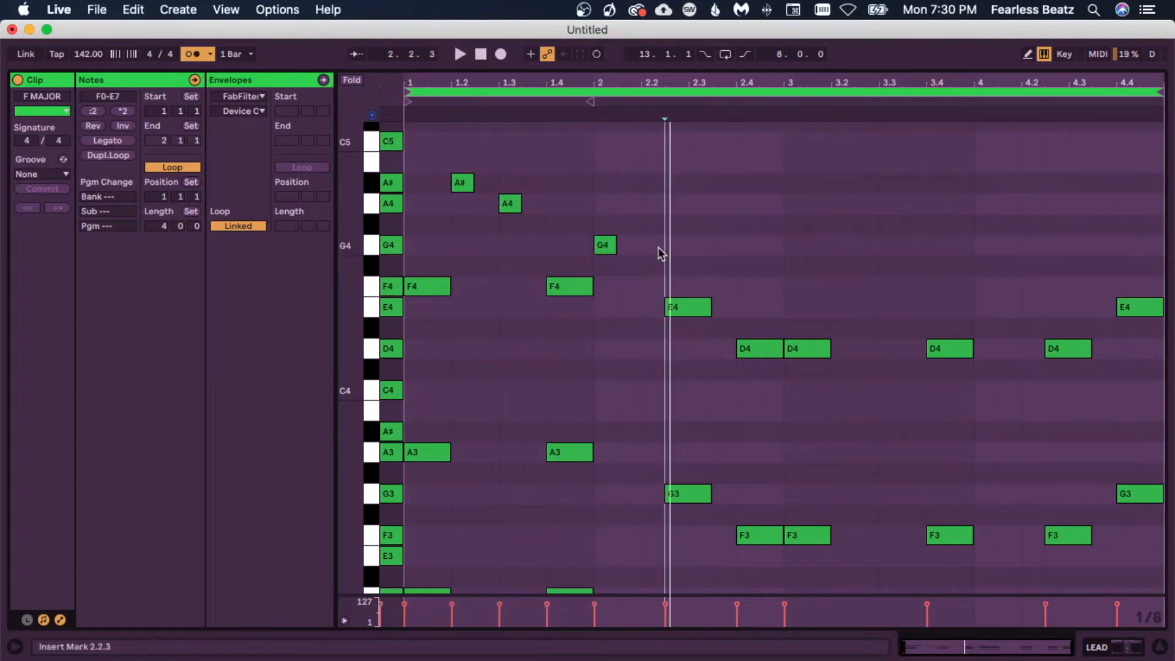
pyautogui.doubleClick(653, 245)
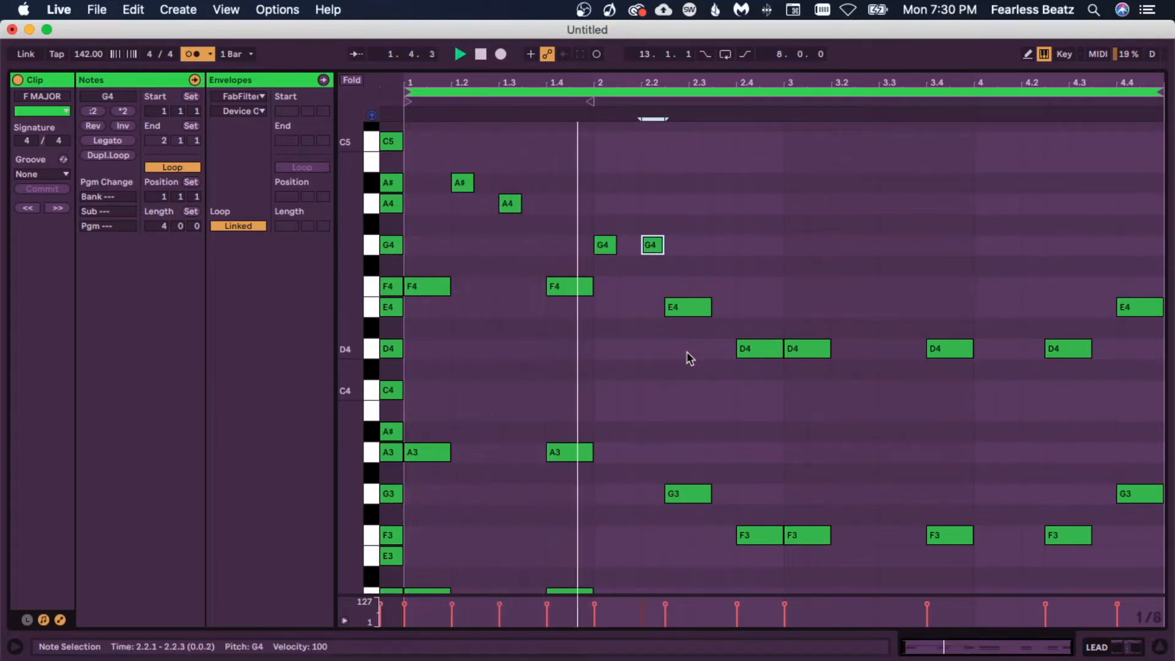
pyautogui.doubleClick(723, 279)
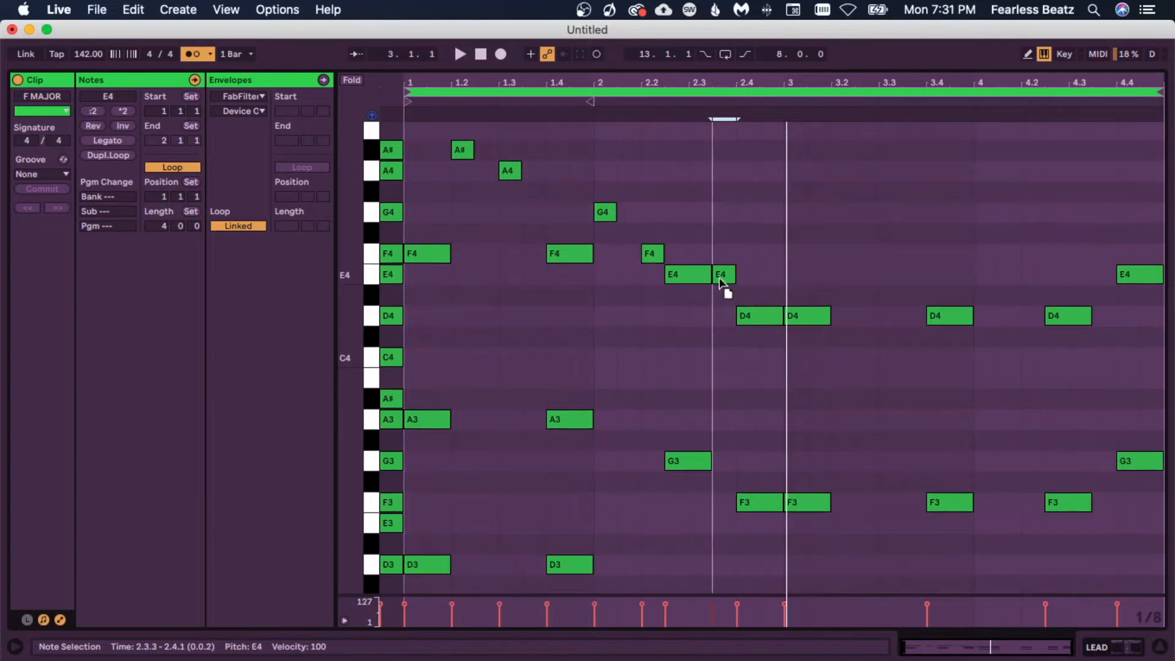
pyautogui.press('space')
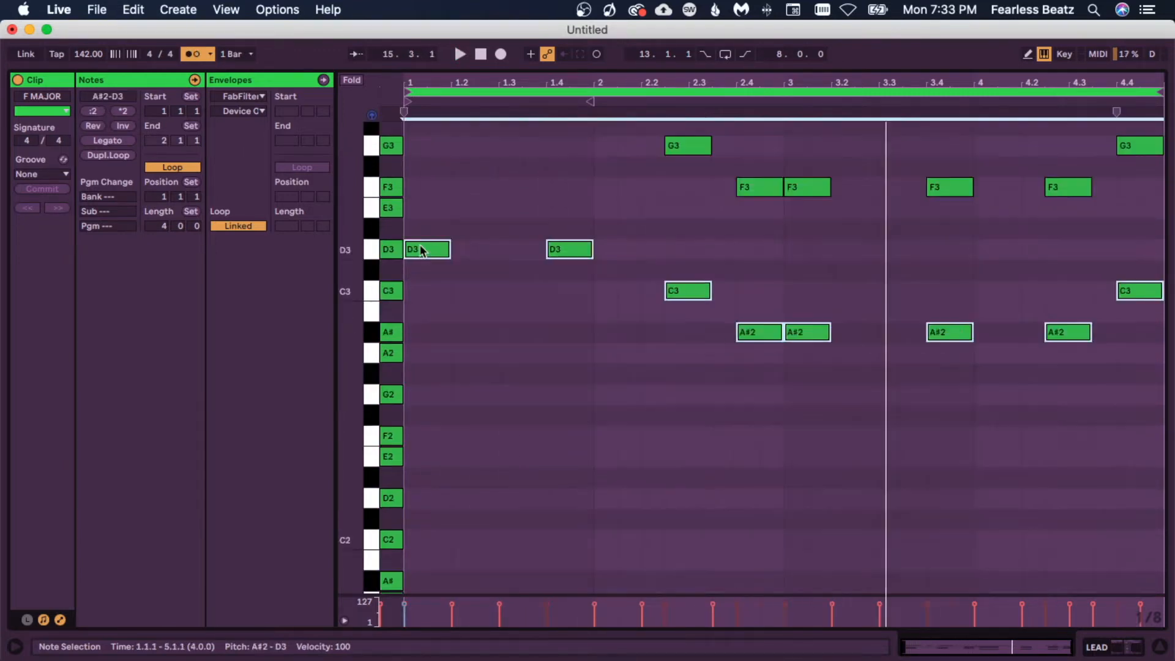
# Step: Select the low notes beneath the chords and play the clip back
pyautogui.moveTo(446, 349); pyautogui.dragTo(418, 508)
pyautogui.press('space')
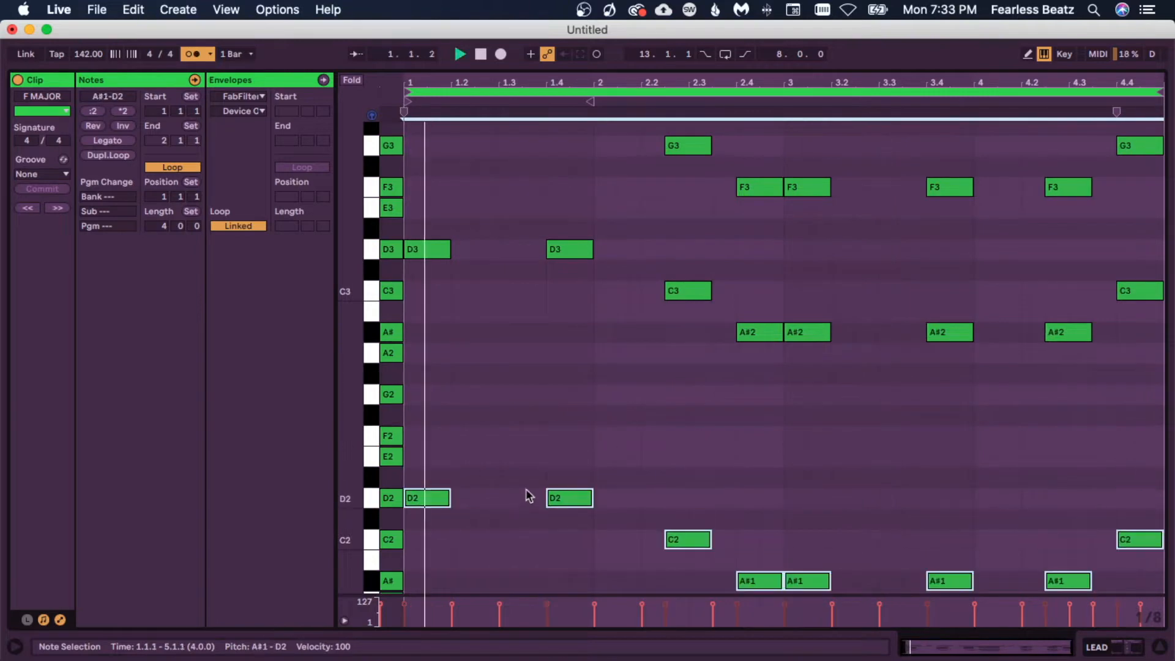
pyautogui.scroll(-2, 565, 501)
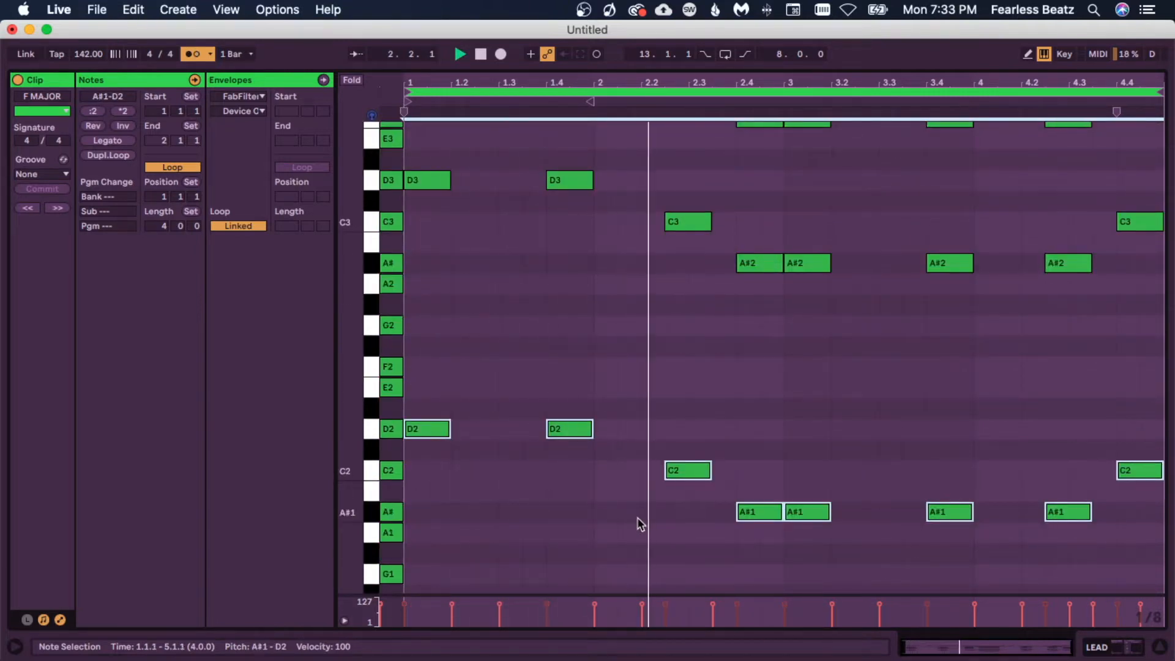
pyautogui.scroll(3, 639, 522)
pyautogui.scroll(7, 636, 509)
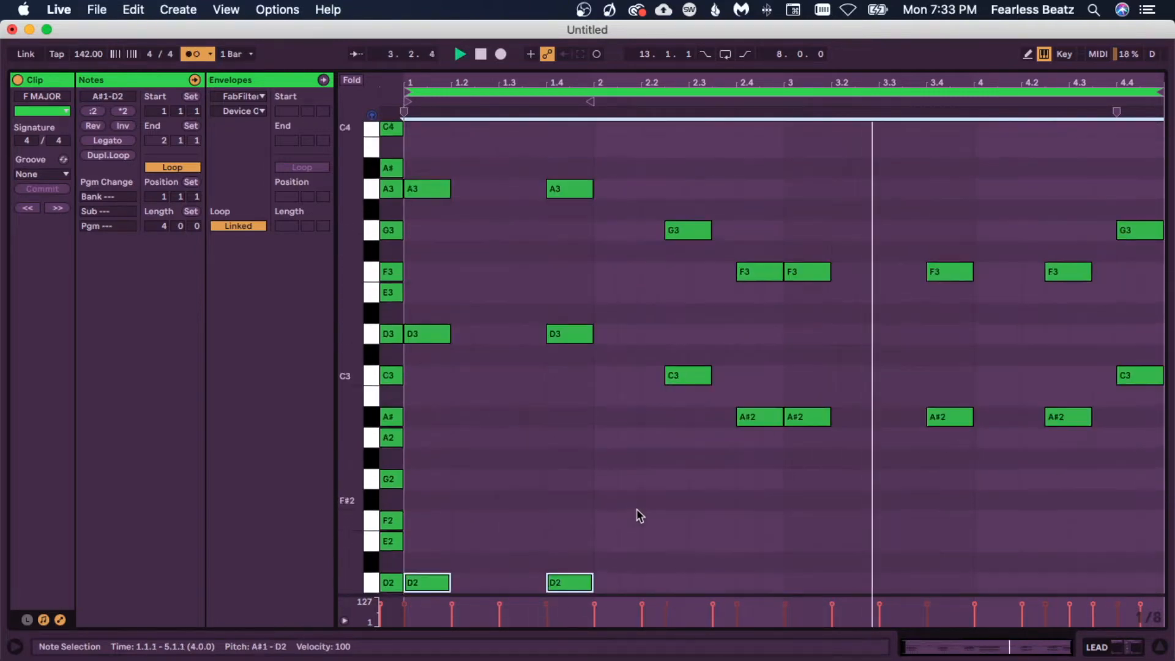
pyautogui.moveTo(349, 361); pyautogui.dragTo(294, 361)
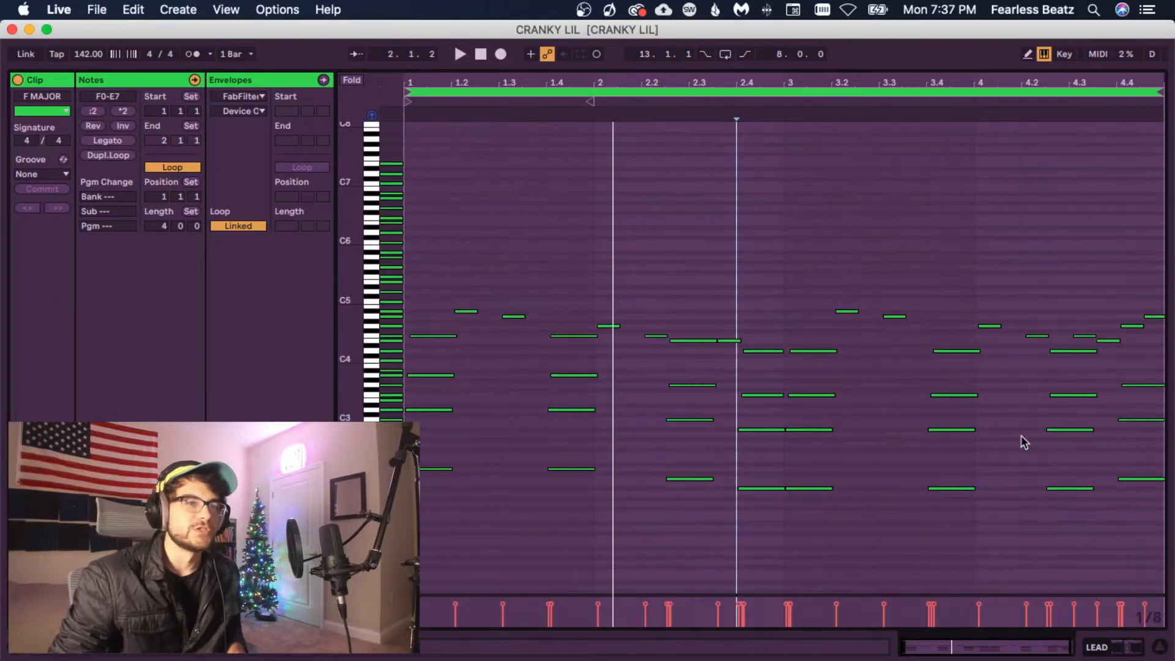
# Step: Switch to Session View and browse the browser's categories
pyautogui.click(900, 458)
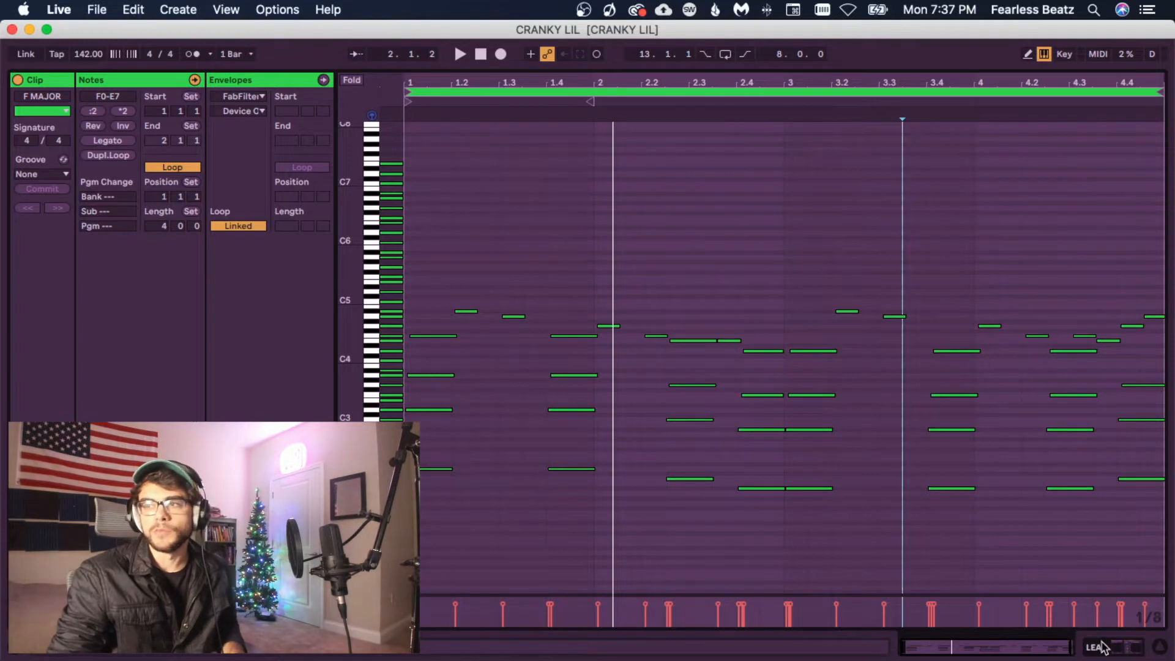
pyautogui.press('Tab')
pyautogui.click(49, 307)
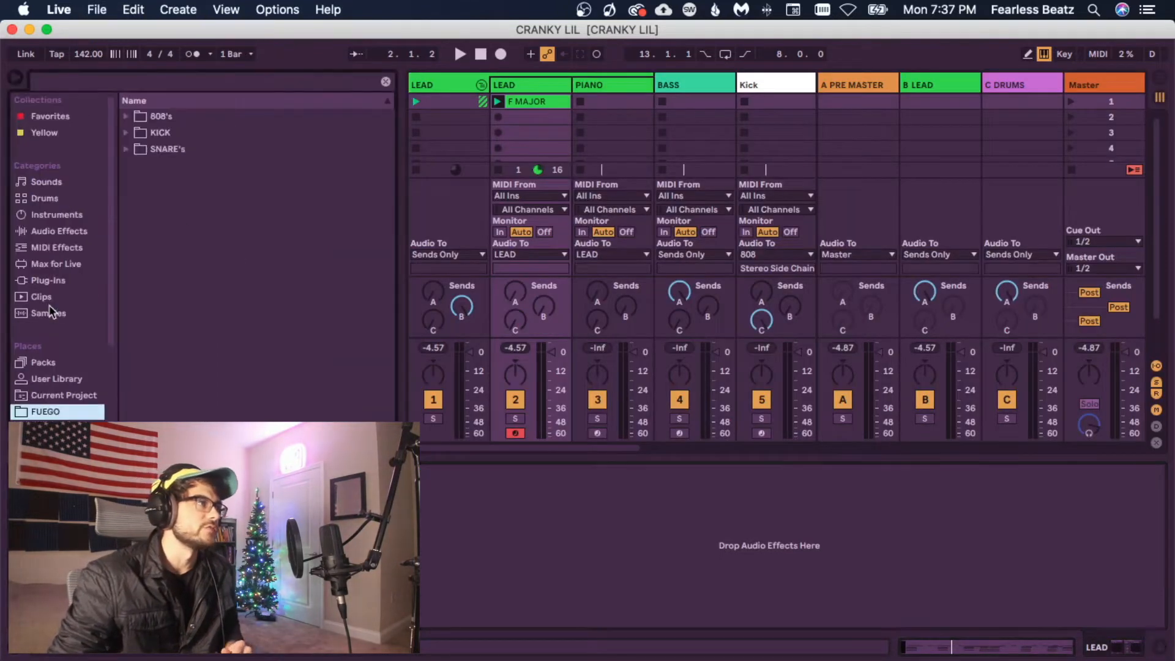
pyautogui.click(45, 282)
pyautogui.click(45, 264)
pyautogui.click(55, 215)
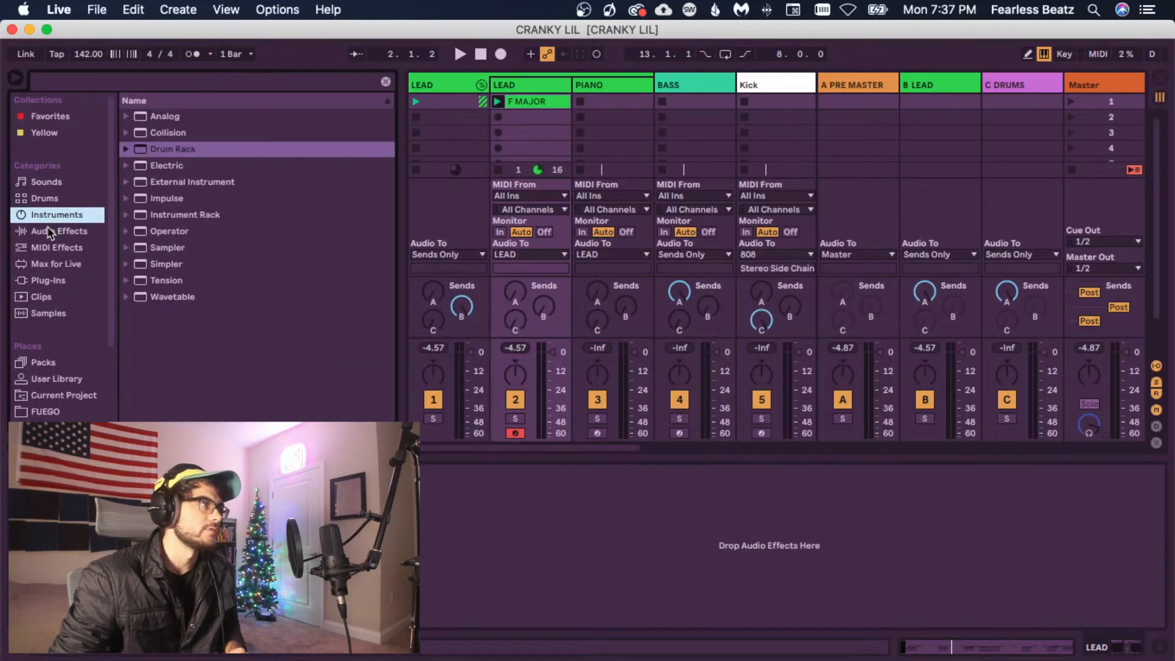
pyautogui.click(58, 231)
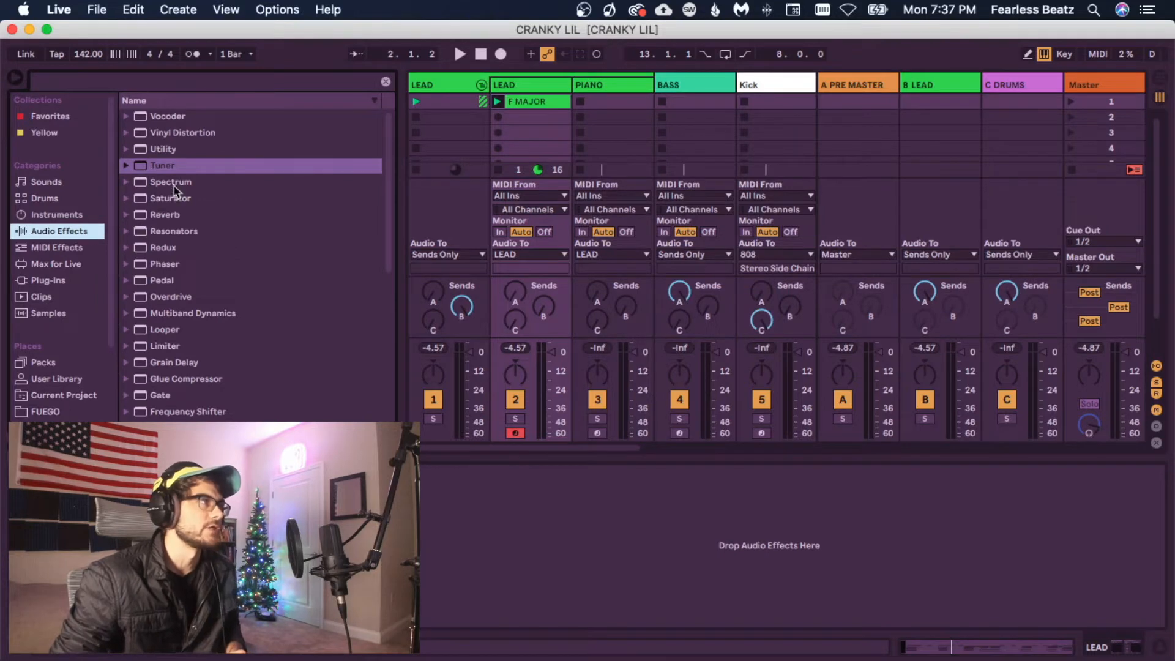
pyautogui.click(57, 248)
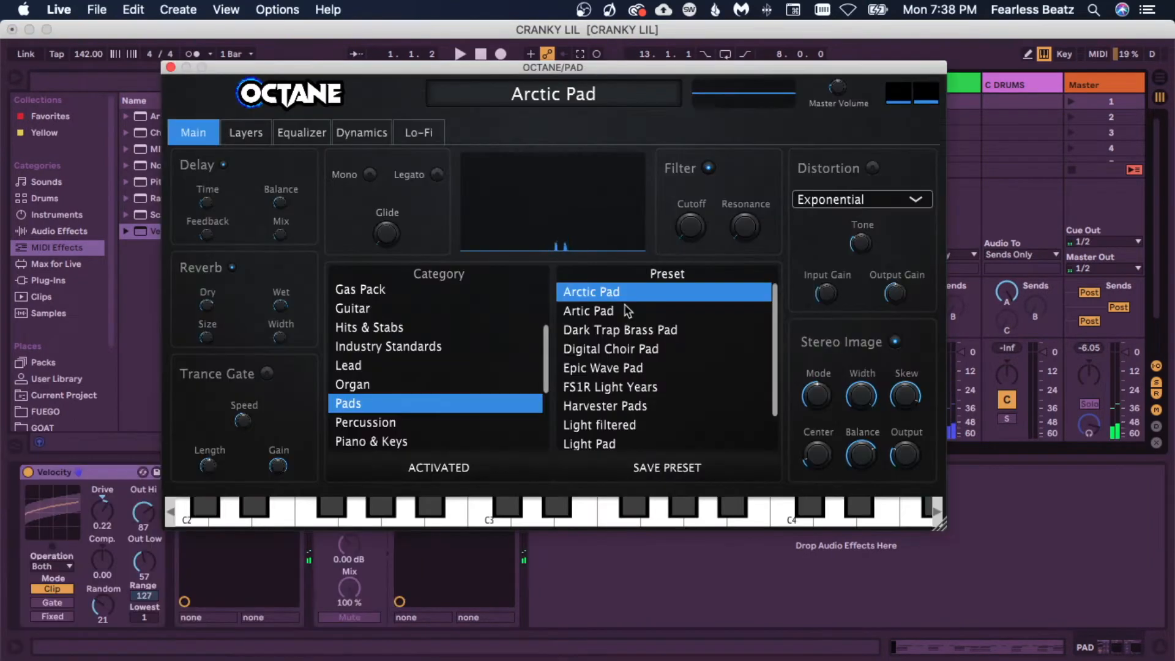
# Step: Audition the Pads presets Artic Pad and Dark Trap Brass Pad and play the pad clip
pyautogui.click(623, 313)
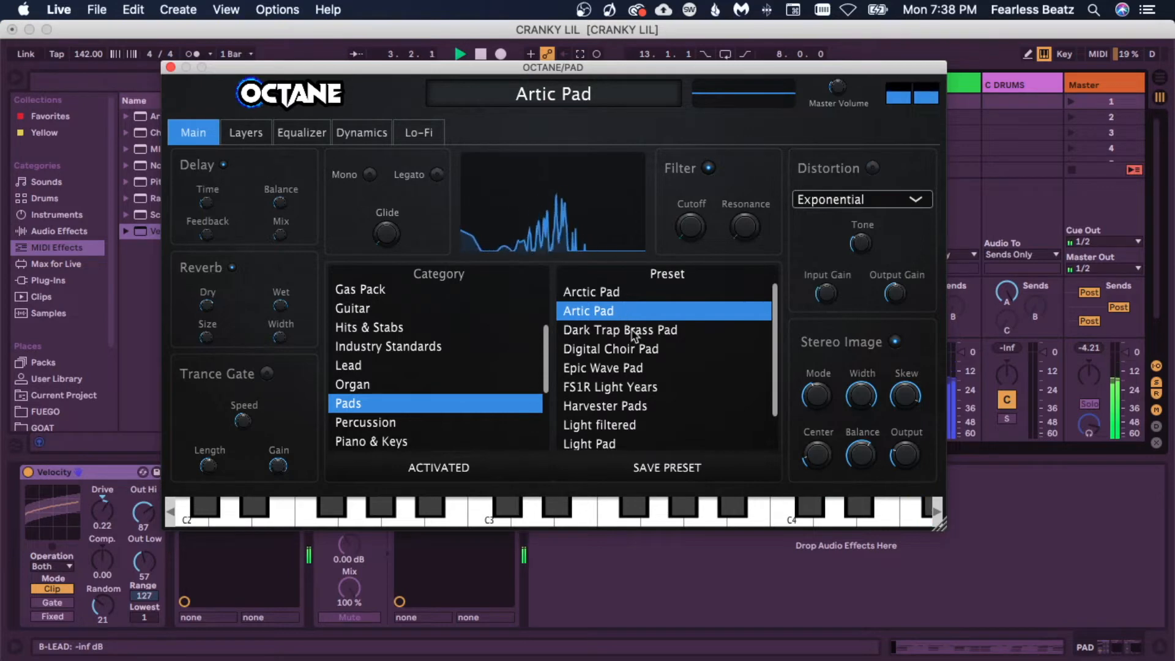
pyautogui.click(634, 331)
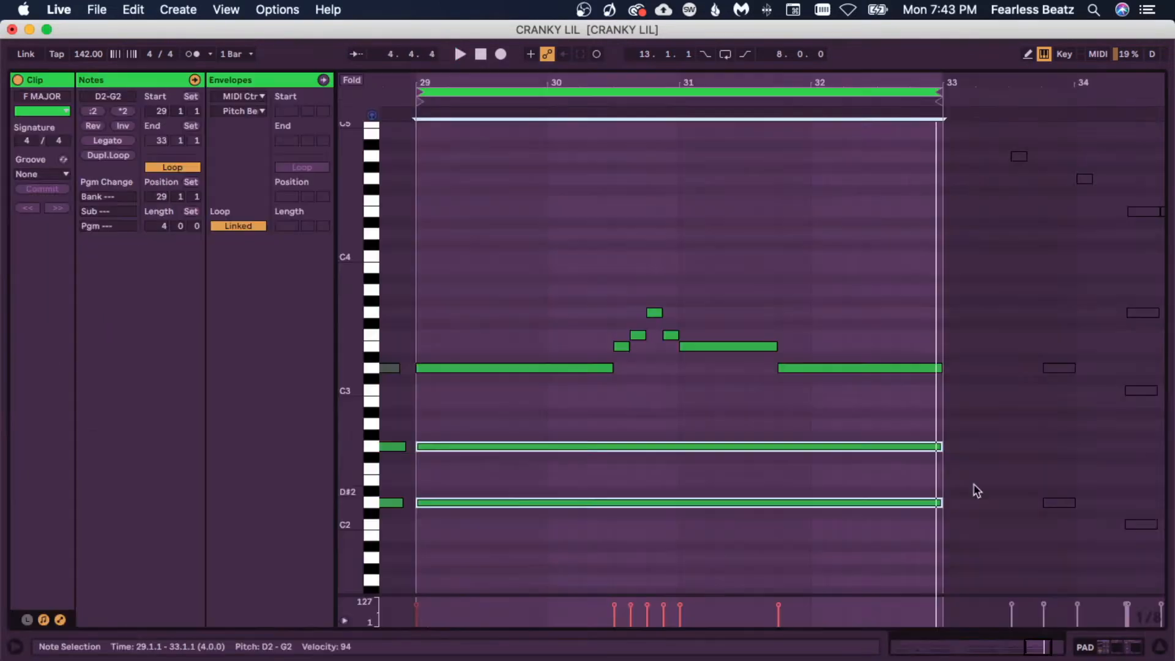
pyautogui.click(976, 491)
pyautogui.press('space')
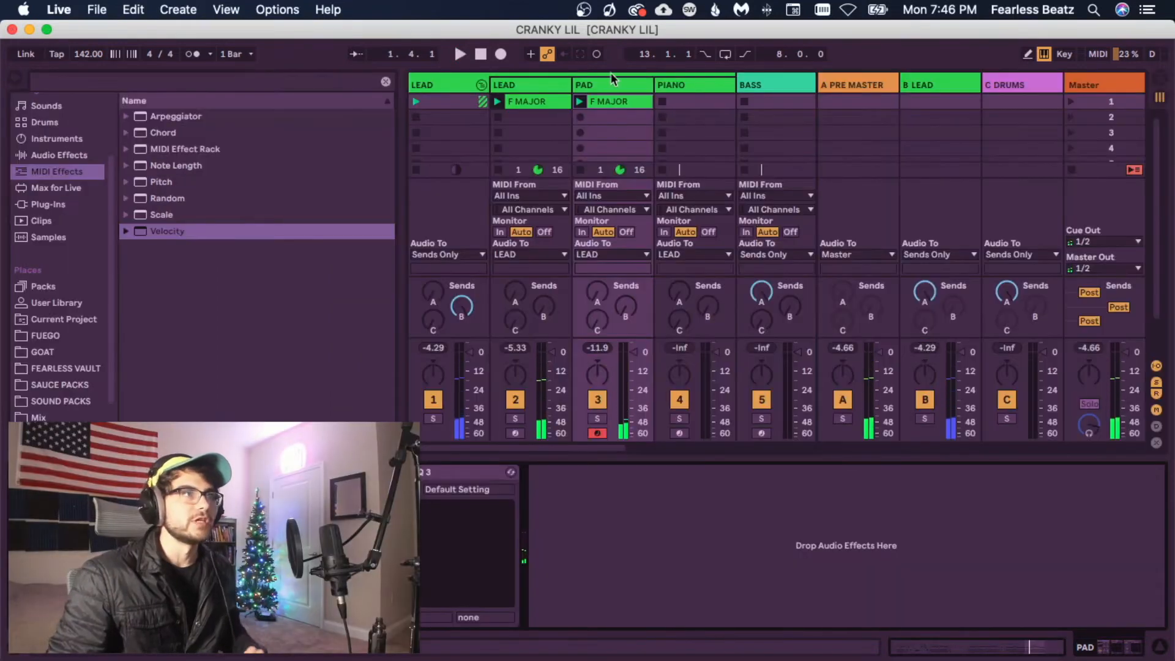
# Step: Select the PAD track, remove the selected notes from its clip and play it
pyautogui.click(608, 85)
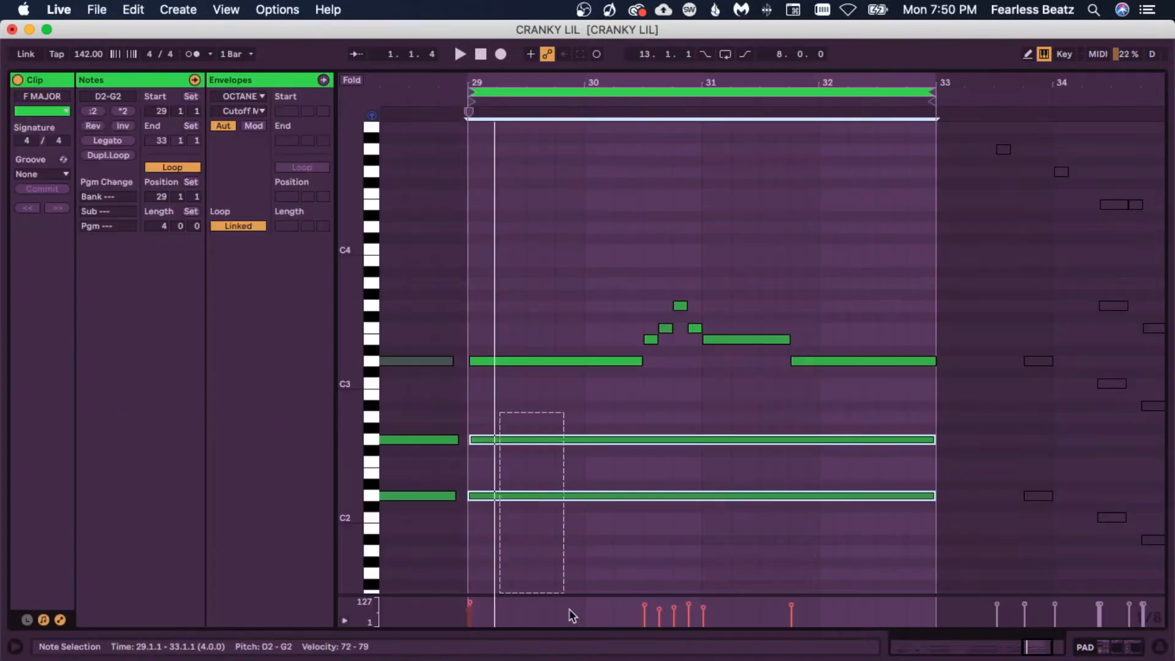
pyautogui.press('Delete')
pyautogui.press('space')
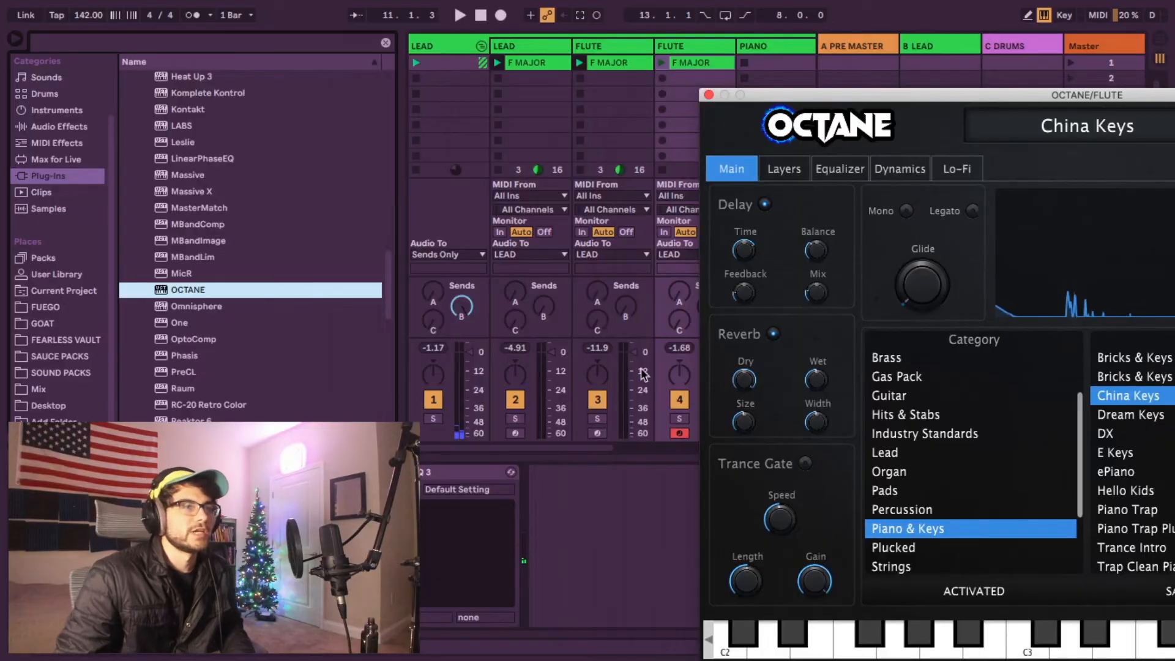
# Step: Select the FLUTE track and load the Trap Clean Piano preset in its Octane synth, then play
pyautogui.click(684, 48)
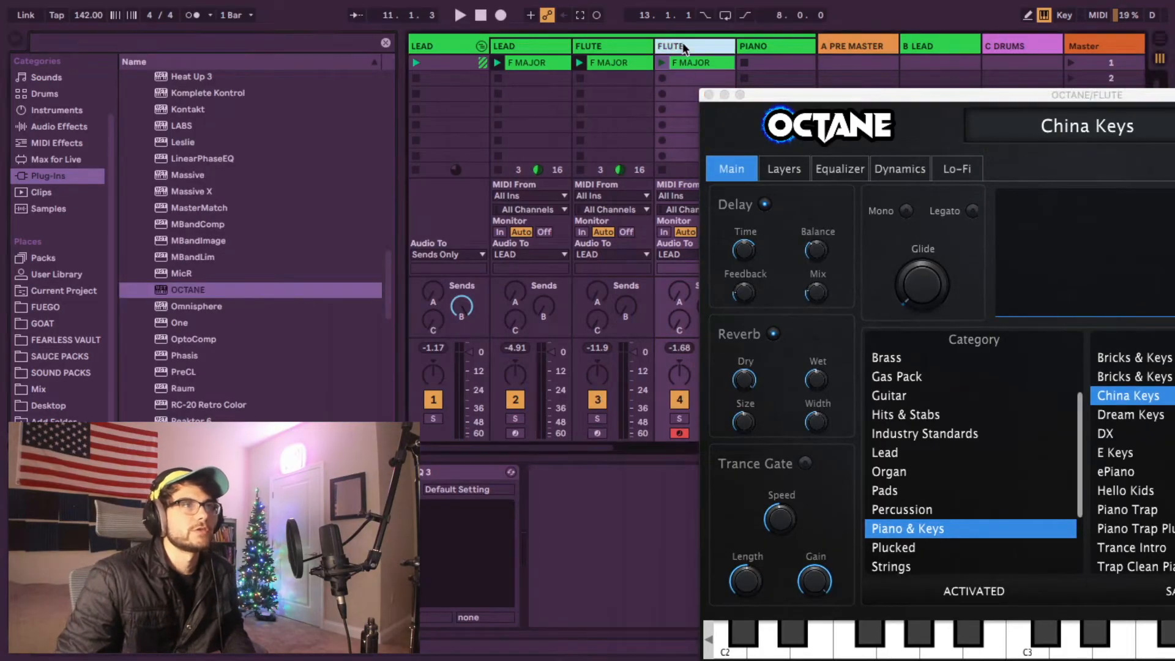
pyautogui.click(582, 48)
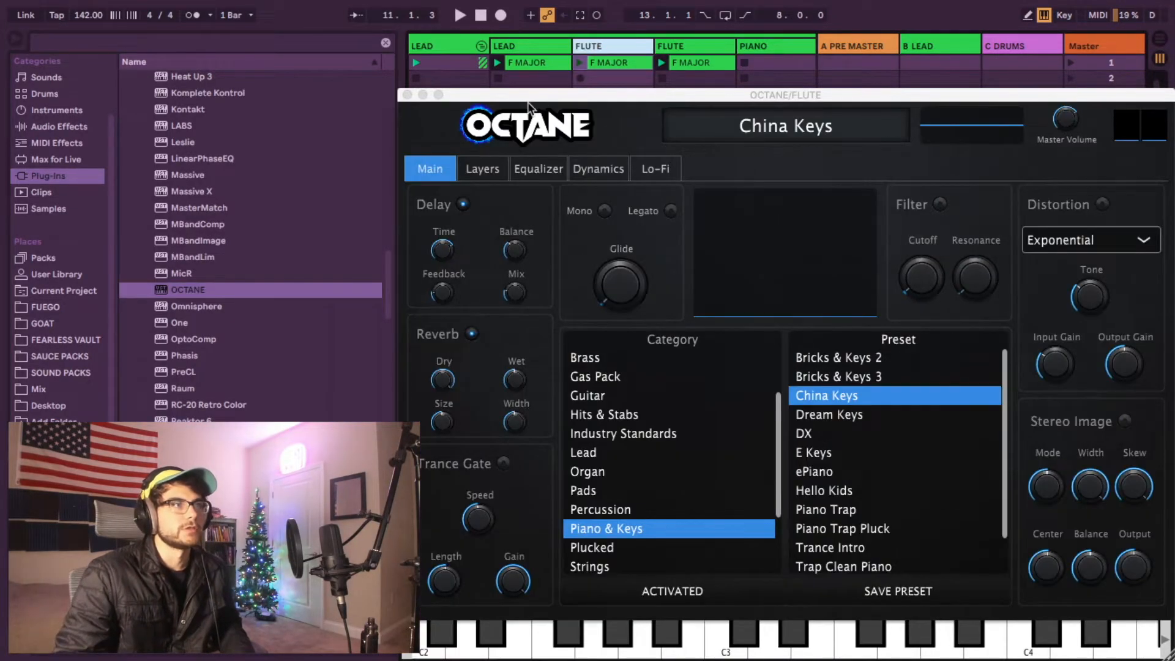
pyautogui.moveTo(528, 98); pyautogui.dragTo(838, 88)
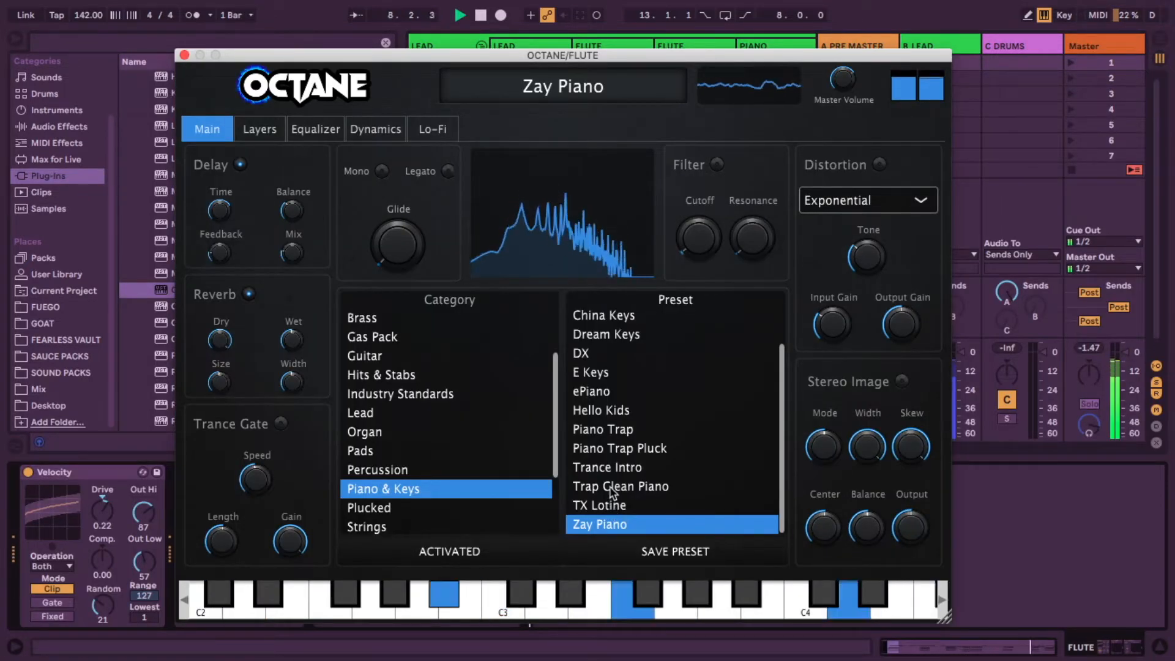
pyautogui.click(612, 487)
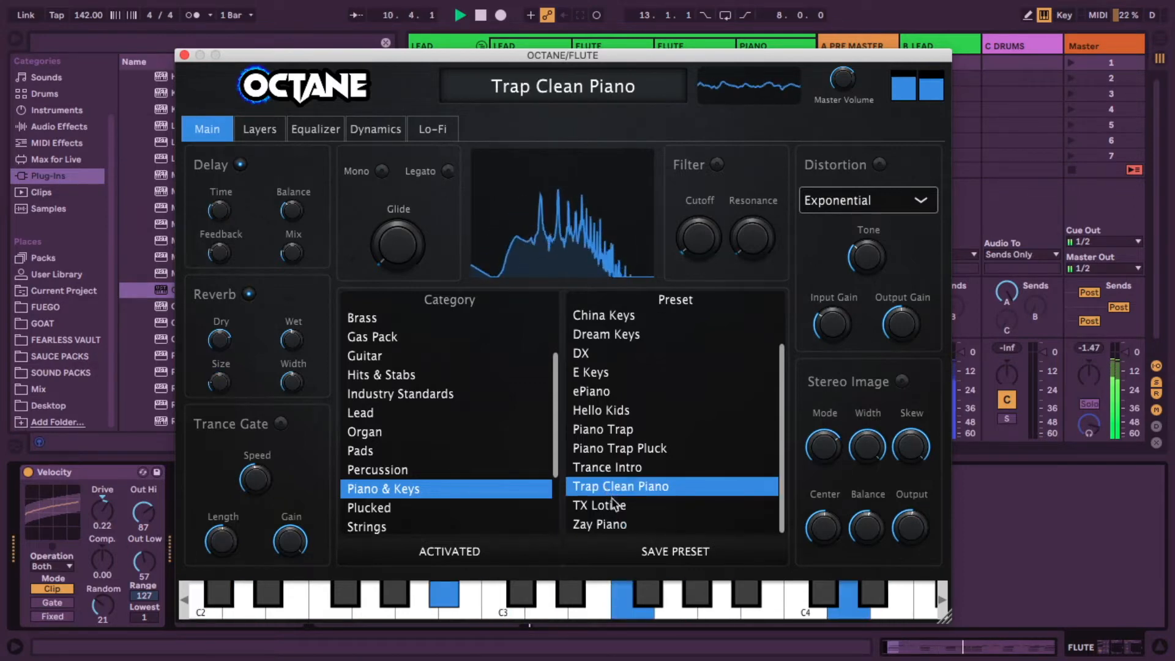
pyautogui.press('space')
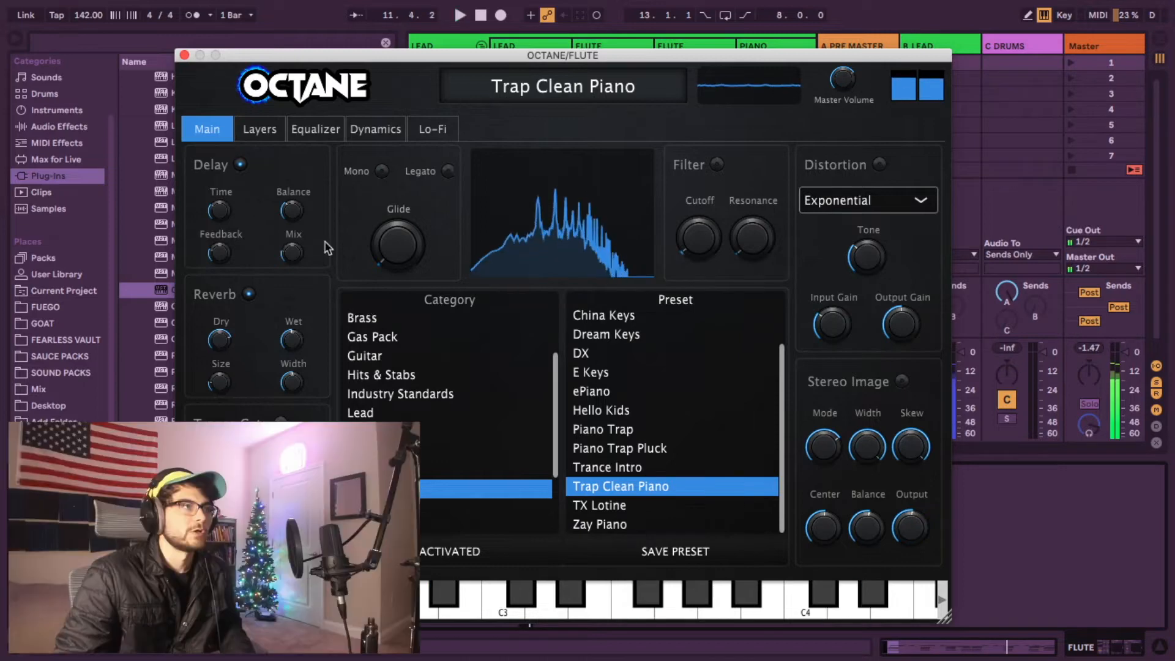
# Step: Open the FLUTE track's F MAJOR clip in the piano roll, select its opening chord notes and play the clip
pyautogui.click(184, 55)
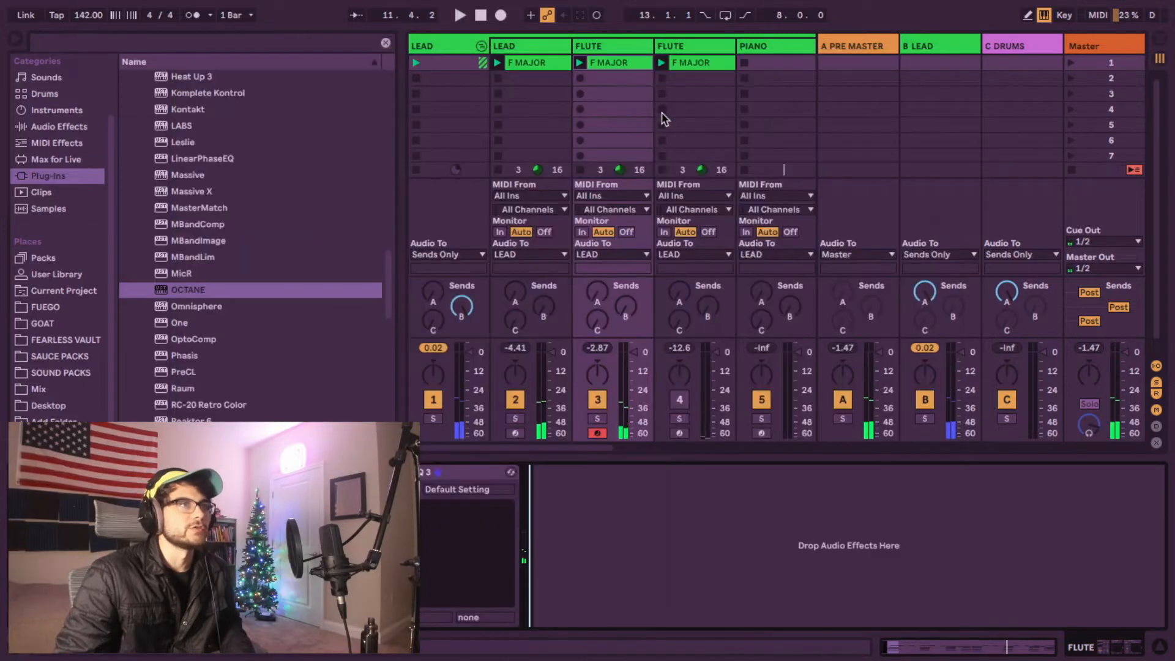
pyautogui.doubleClick(600, 68)
pyautogui.moveTo(458, 503); pyautogui.dragTo(541, 348)
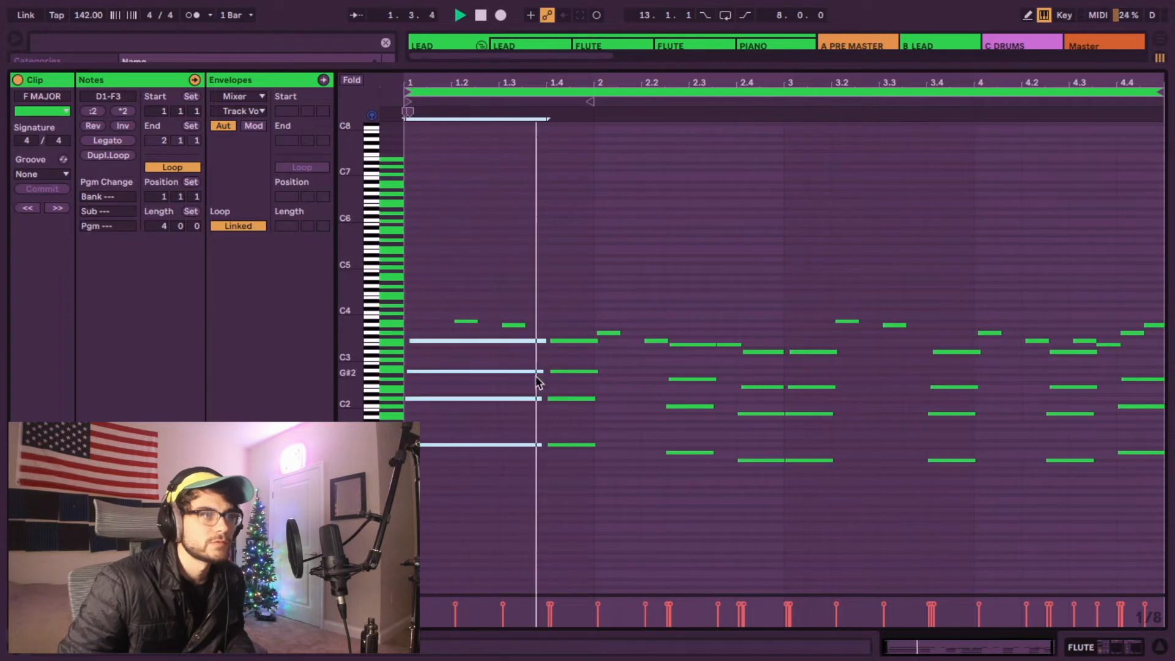
pyautogui.press('space')
pyautogui.moveTo(581, 500); pyautogui.dragTo(581, 318)
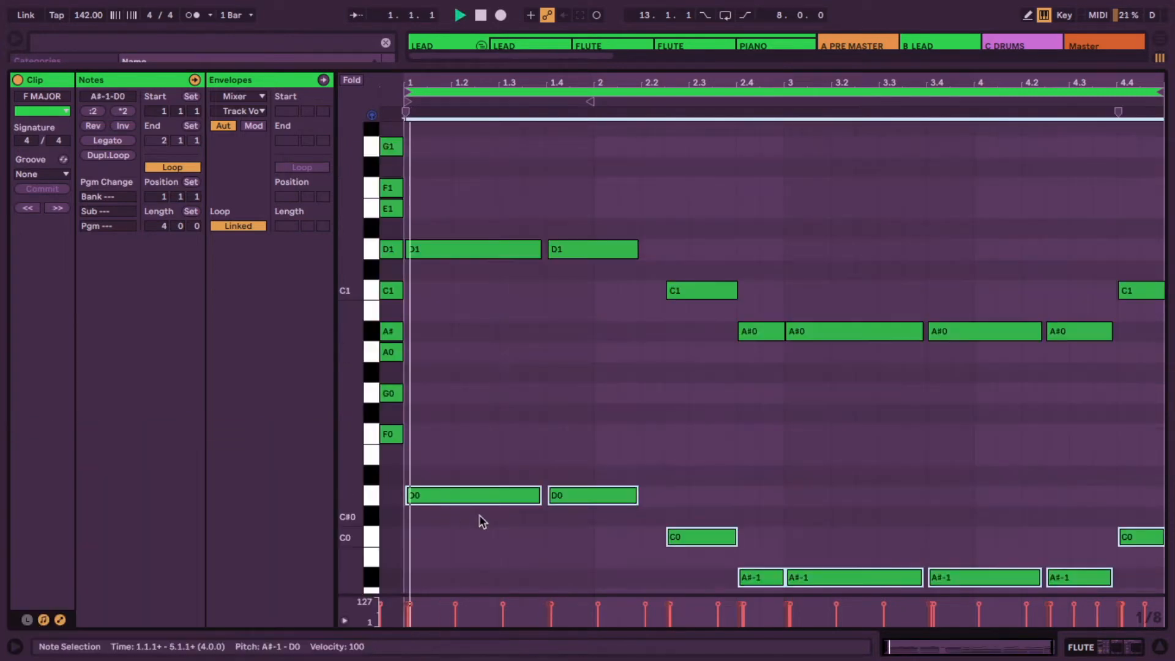
pyautogui.scroll(1, 451, 424)
pyautogui.scroll(-2, 443, 418)
pyautogui.moveTo(357, 324); pyautogui.dragTo(283, 330)
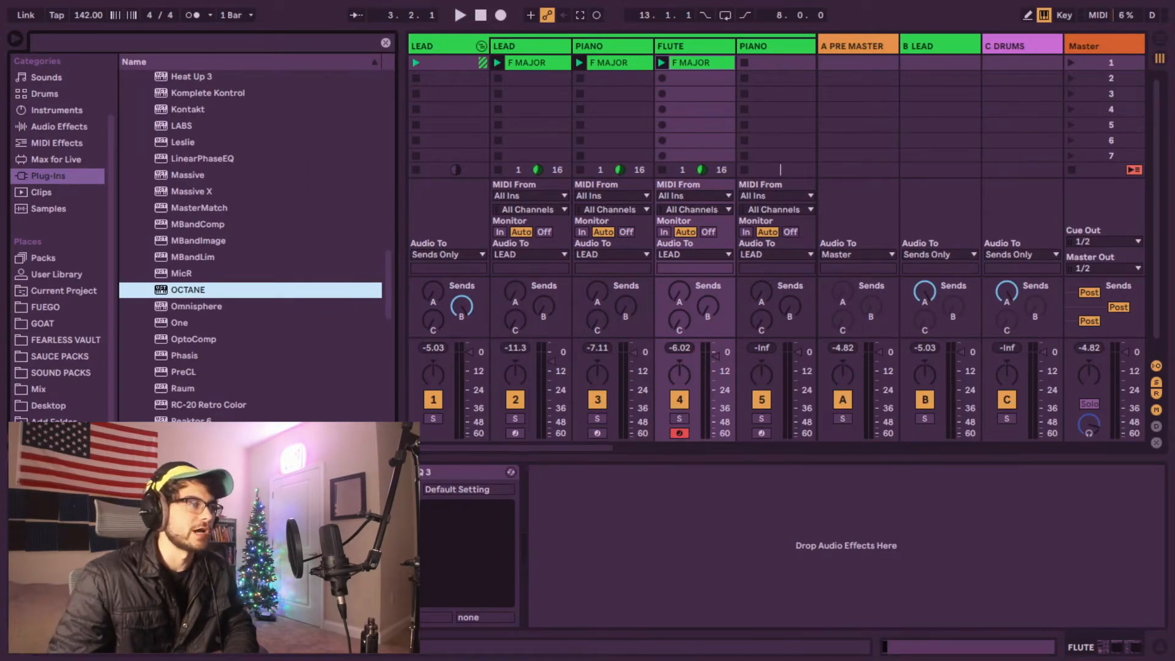
# Step: Open the third track's melody clip and add an E3 note from beat 2.3 lengthened to bar 3, then play it
pyautogui.click(845, 546)
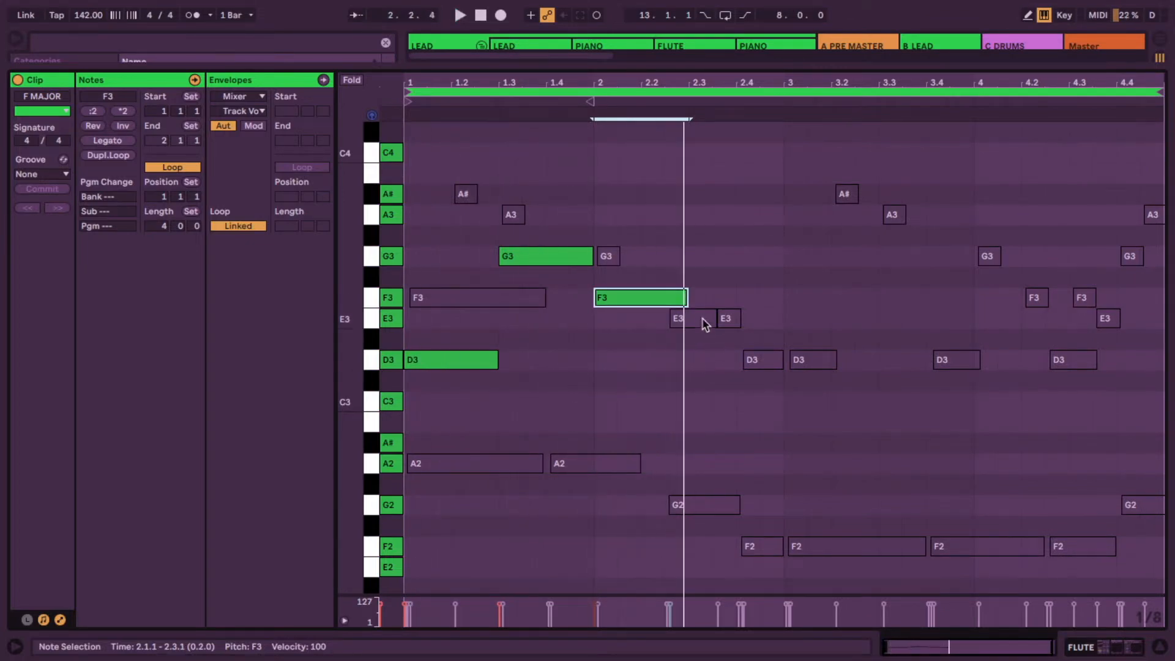
pyautogui.doubleClick(703, 318)
pyautogui.moveTo(711, 318); pyautogui.dragTo(784, 319)
pyautogui.press('space')
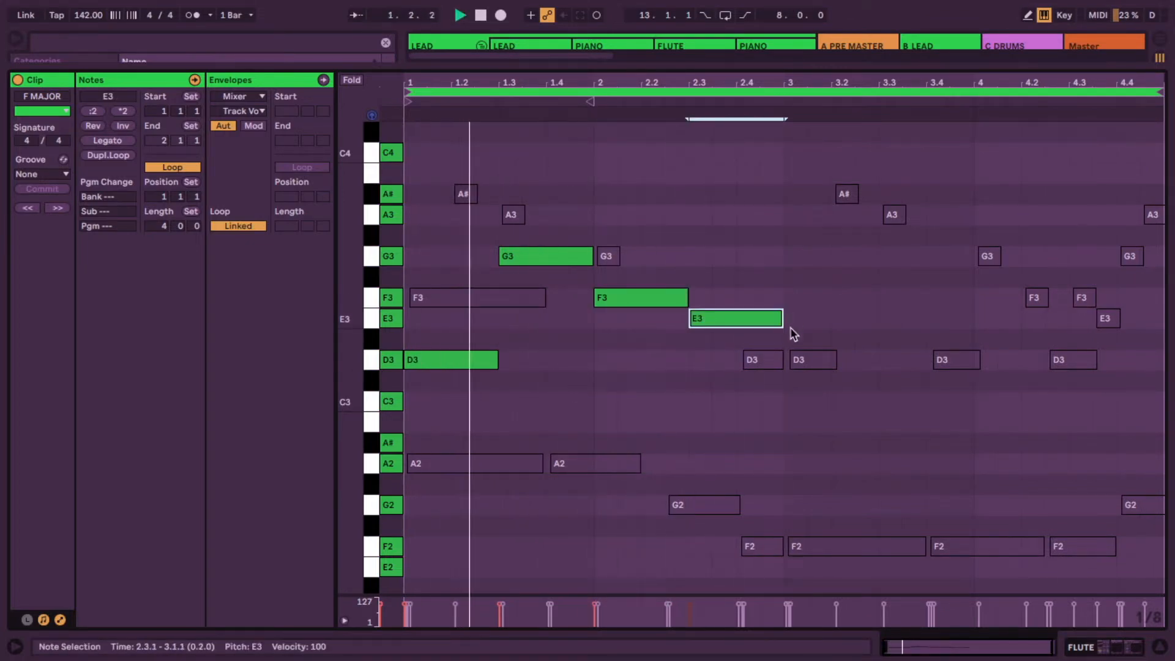
# Step: Select and delete the remaining notes in the second half of the melody clip
pyautogui.moveTo(730, 358); pyautogui.dragTo(1033, 410)
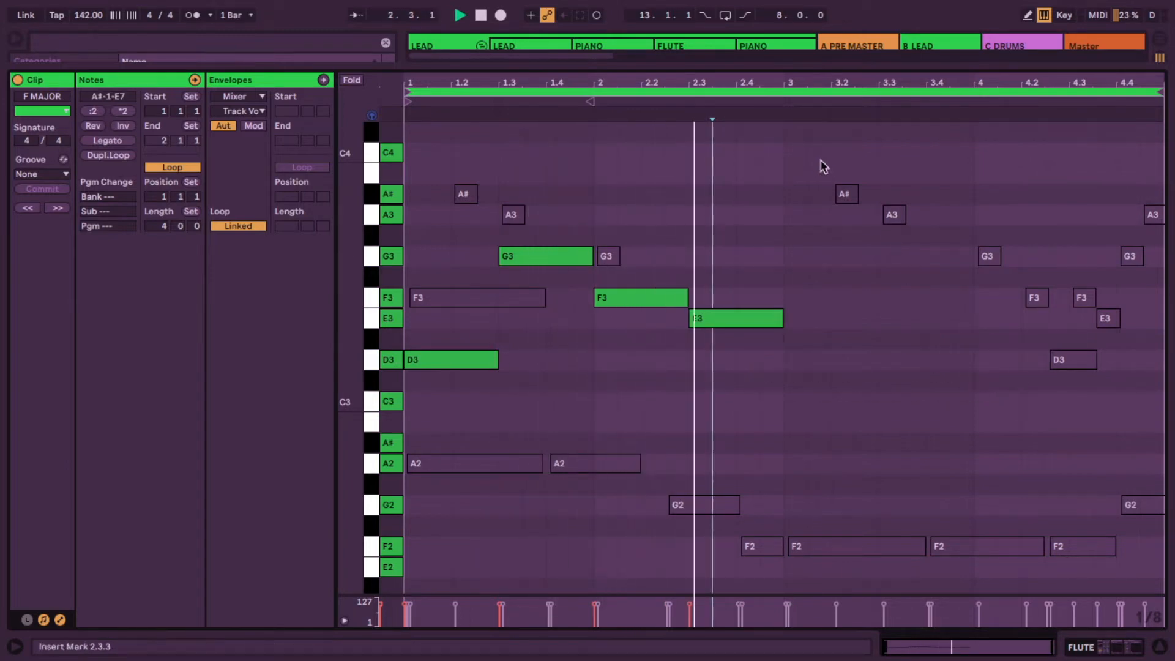
pyautogui.moveTo(821, 165); pyautogui.dragTo(1159, 436)
pyautogui.press('Delete')
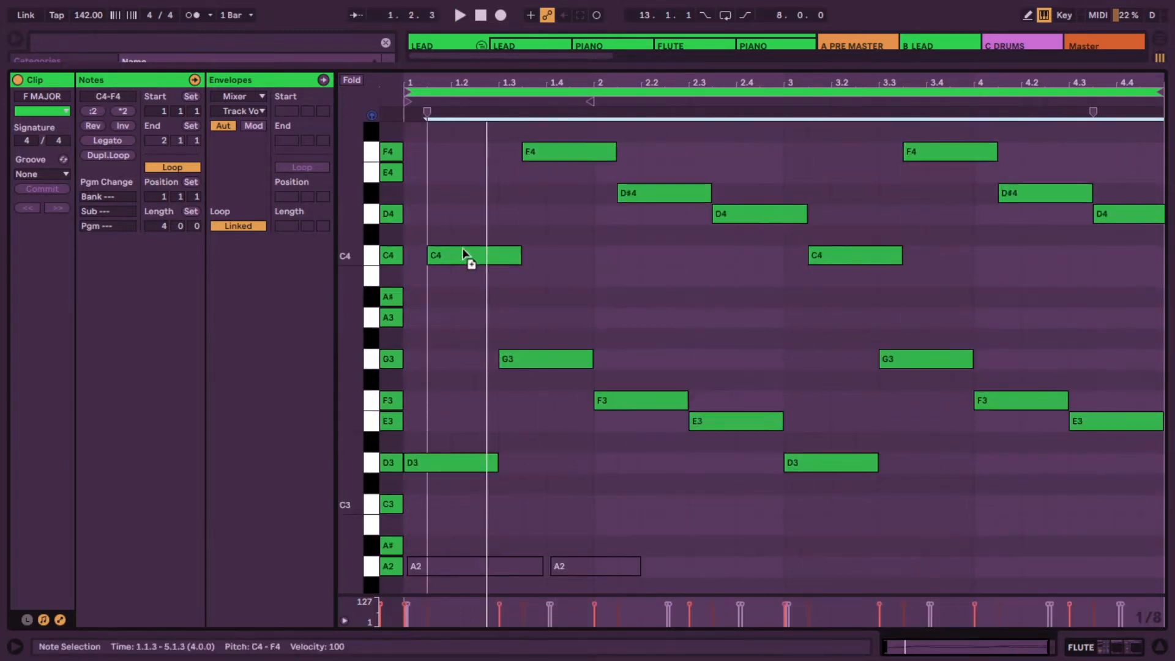
# Step: Copy the melody notes an octave higher and play the clip
pyautogui.moveTo(464, 252); pyautogui.dragTo(447, 215)
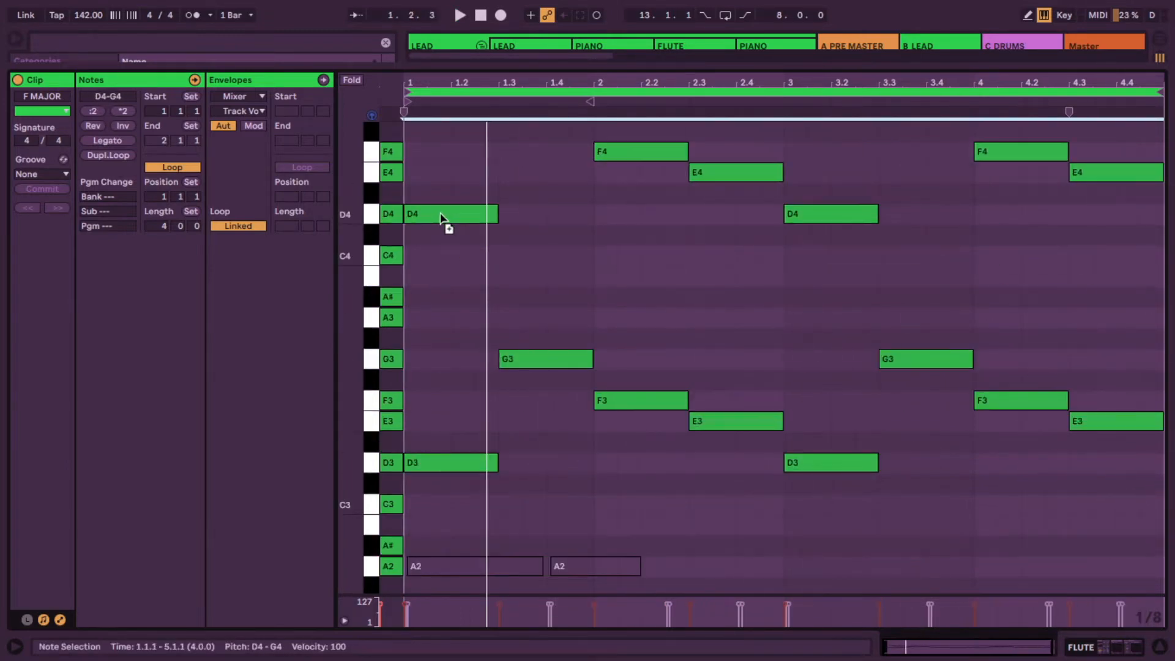
pyautogui.press('space')
pyautogui.scroll(3, 483, 307)
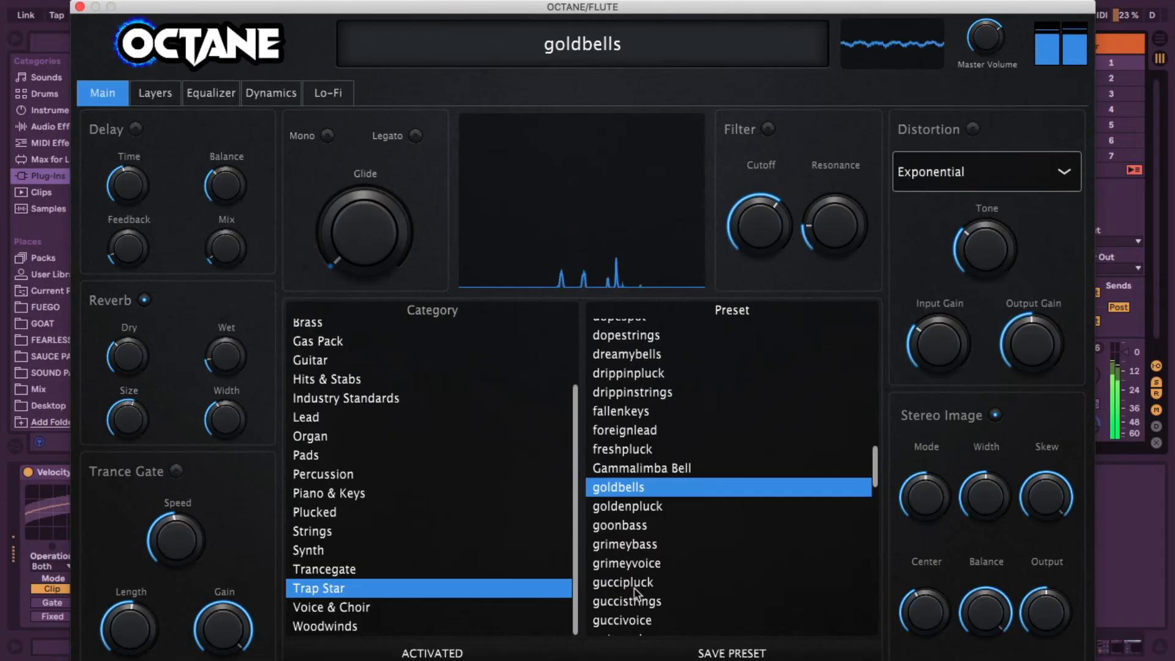
# Step: Audition the Trap Star presets gucciPluck and Gammalimba Bell, then load goldbells in Octane and close the synth
pyautogui.click(636, 585)
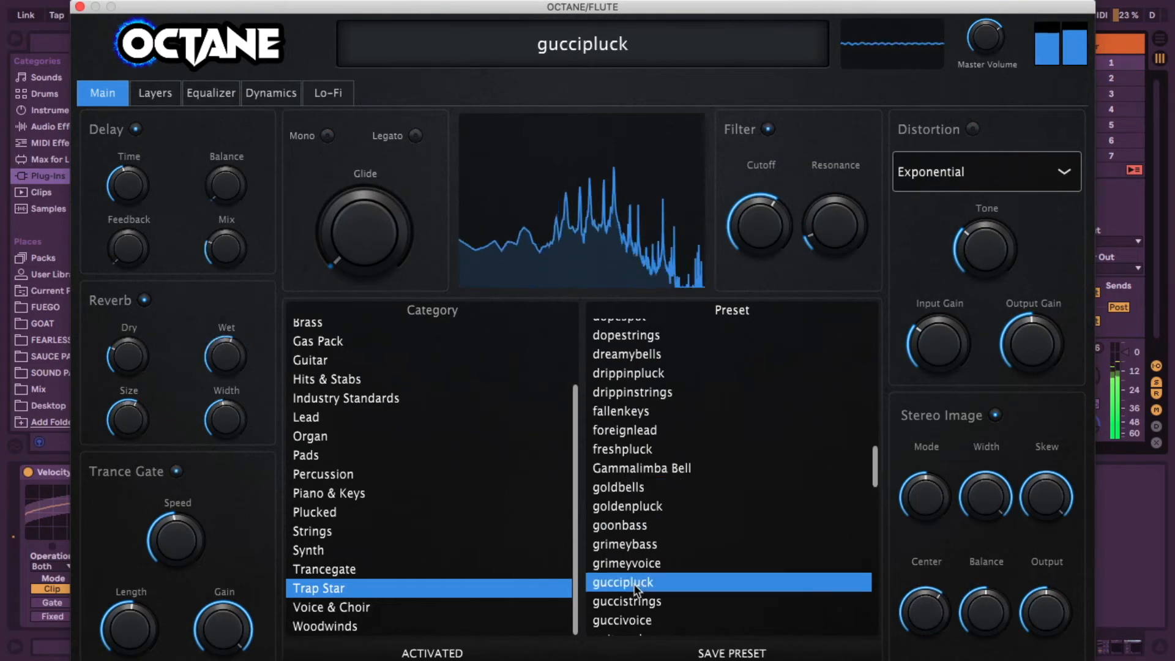
pyautogui.click(633, 470)
pyautogui.click(634, 489)
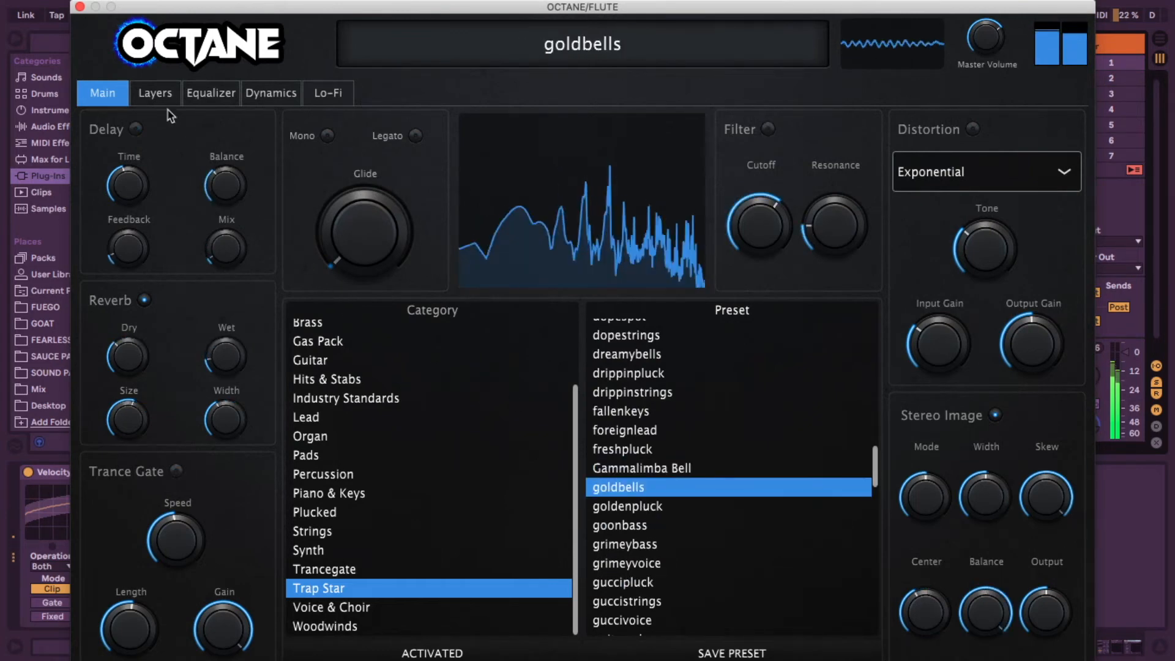
pyautogui.click(80, 7)
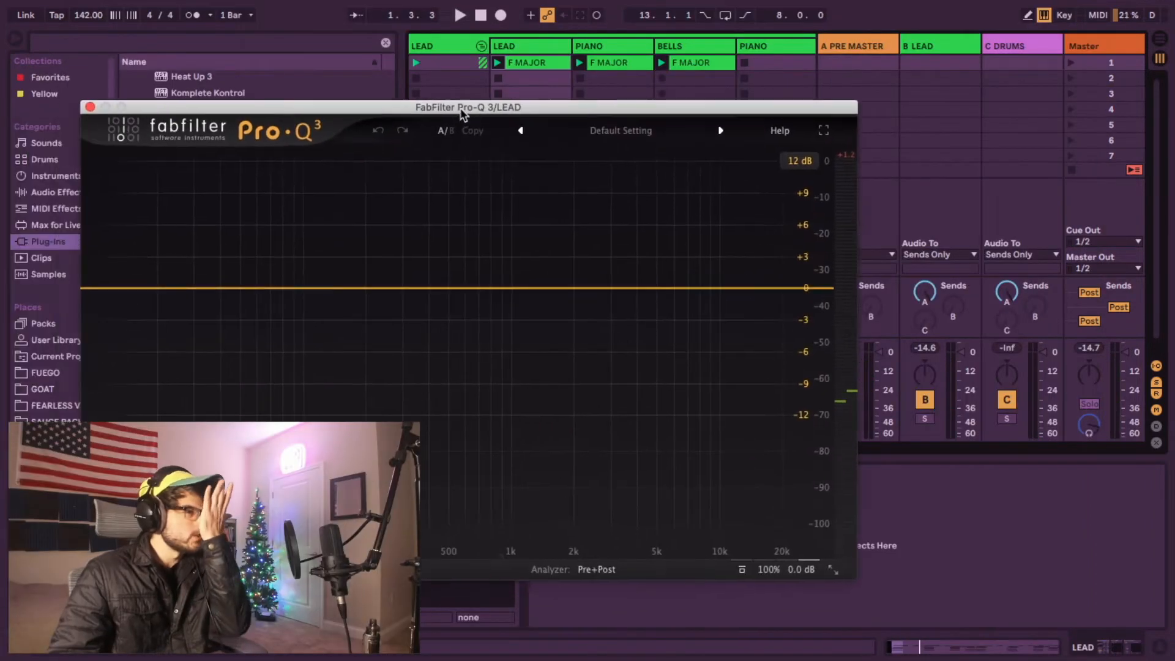
# Step: Add a low cut and a high cut to the LEAD track's Pro-Q 3 while the beat plays
pyautogui.moveTo(460, 107); pyautogui.dragTo(581, 96)
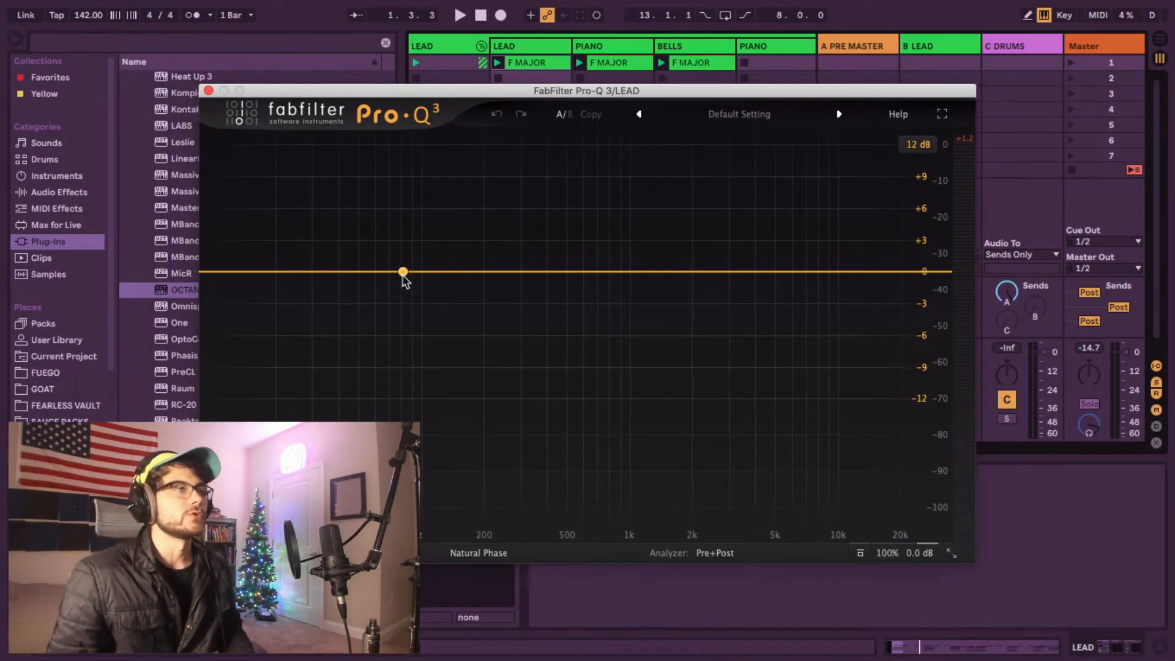
pyautogui.press('space')
pyautogui.moveTo(404, 272); pyautogui.dragTo(387, 363)
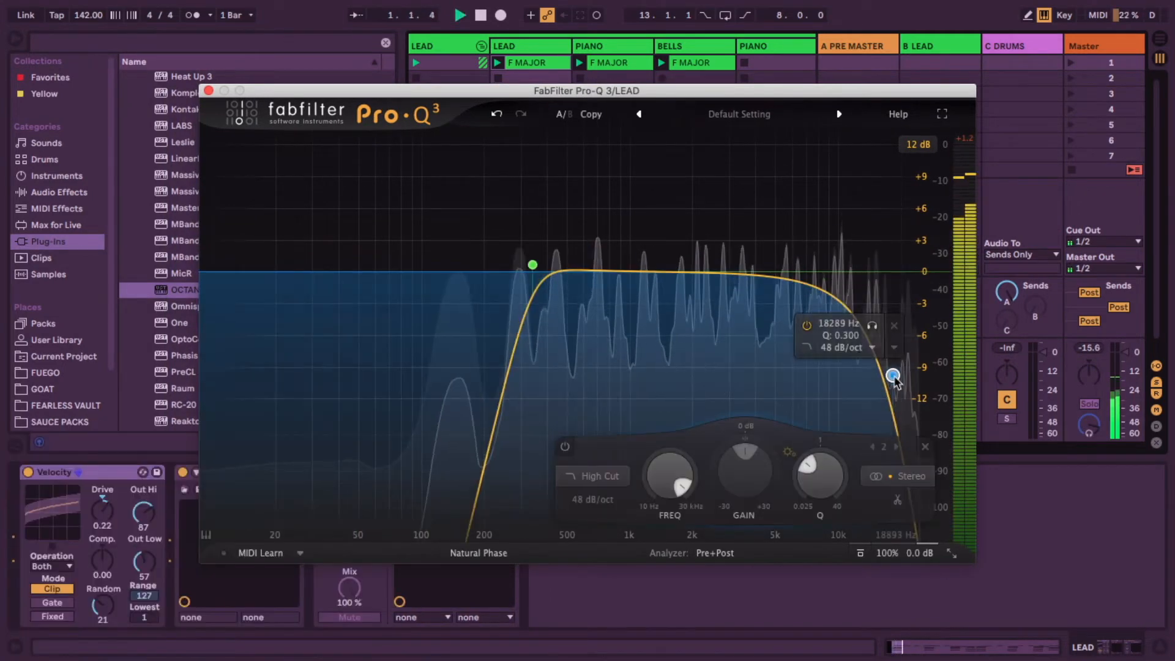
pyautogui.moveTo(823, 377); pyautogui.dragTo(829, 281)
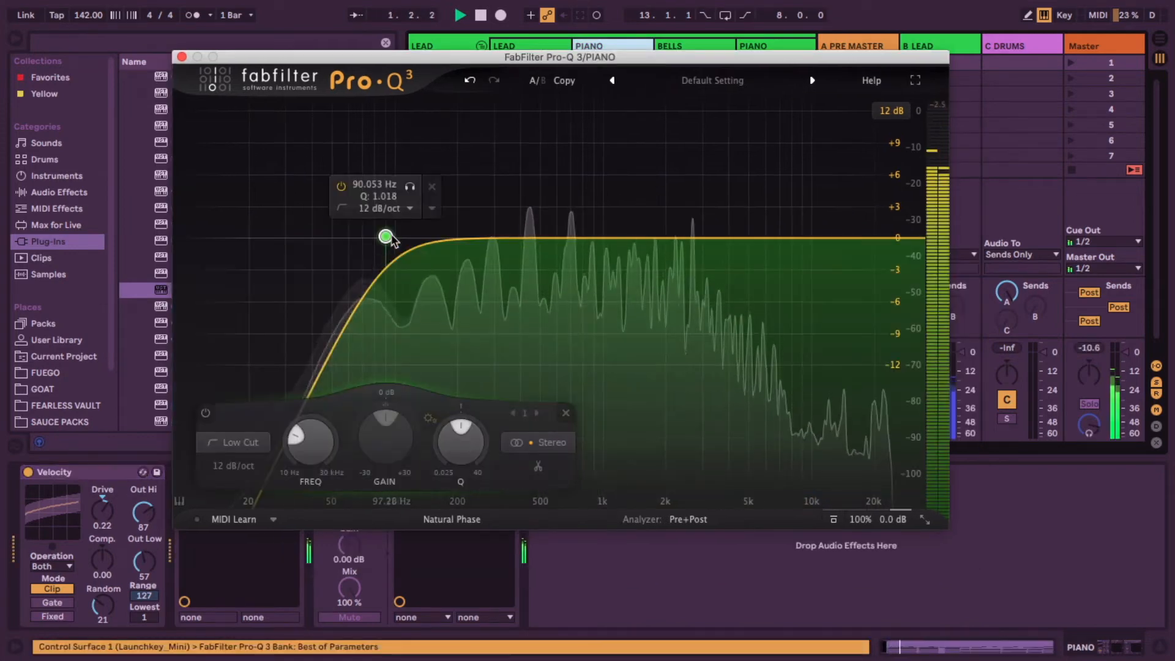
# Step: Raise the low cut frequency in the PIANO track's Pro-Q 3 to about 90 Hz
pyautogui.moveTo(386, 237); pyautogui.dragTo(414, 239)
pyautogui.click(311, 465)
pyautogui.click(324, 564)
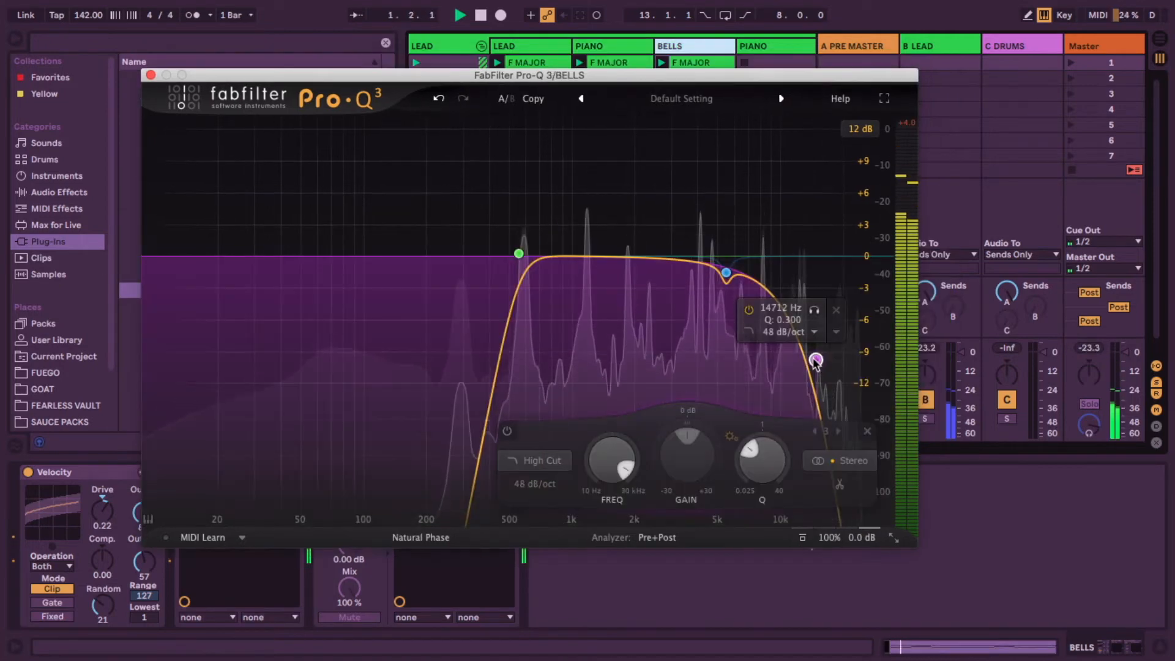
# Step: Add a high cut at about 10916 Hz in the BELLS track's Pro-Q 3
pyautogui.moveTo(816, 361); pyautogui.dragTo(792, 257)
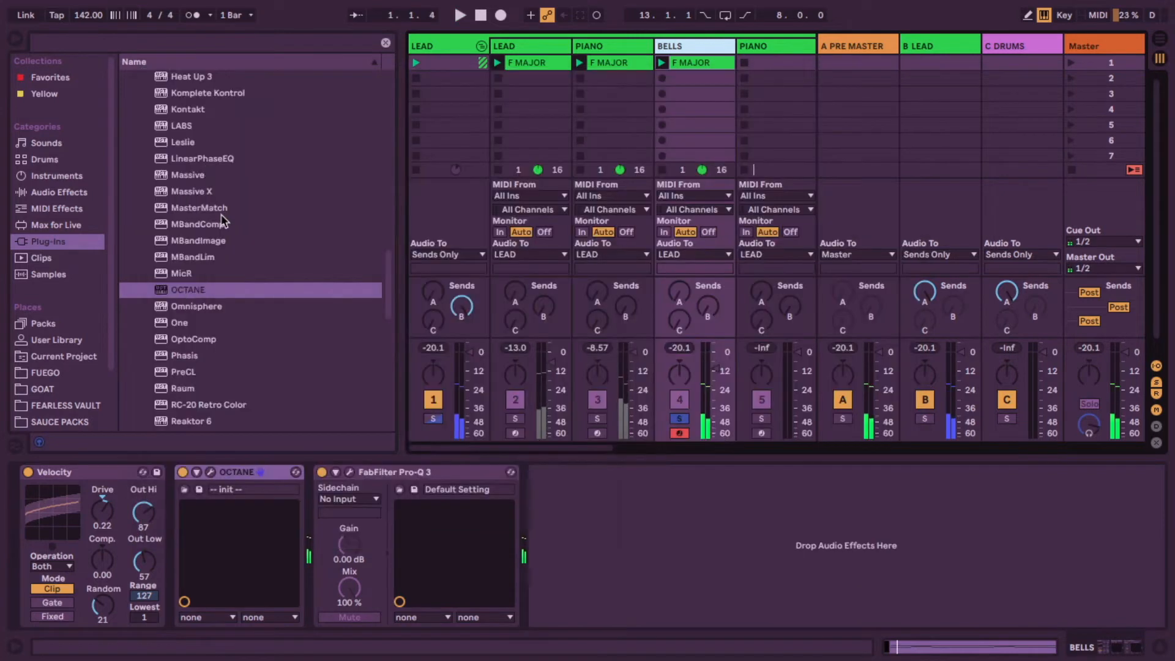
# Step: Load the Insight - Warm Keys preset in the PIANO track's Cassette plugin
pyautogui.scroll(15, 224, 220)
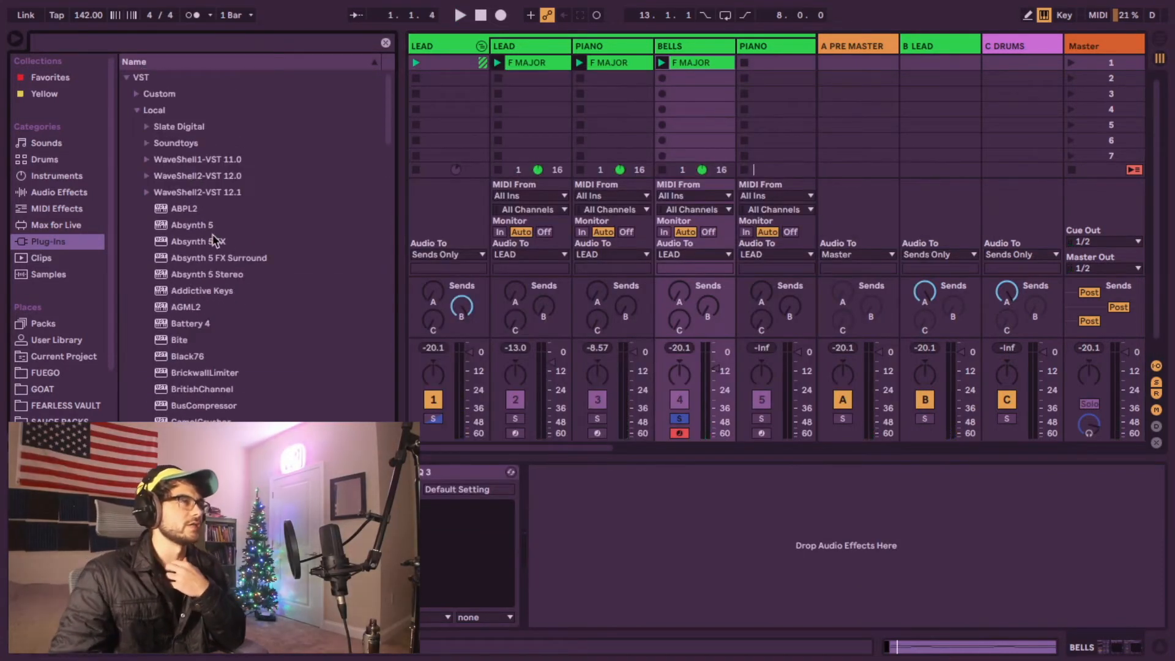
pyautogui.moveTo(775, 156)
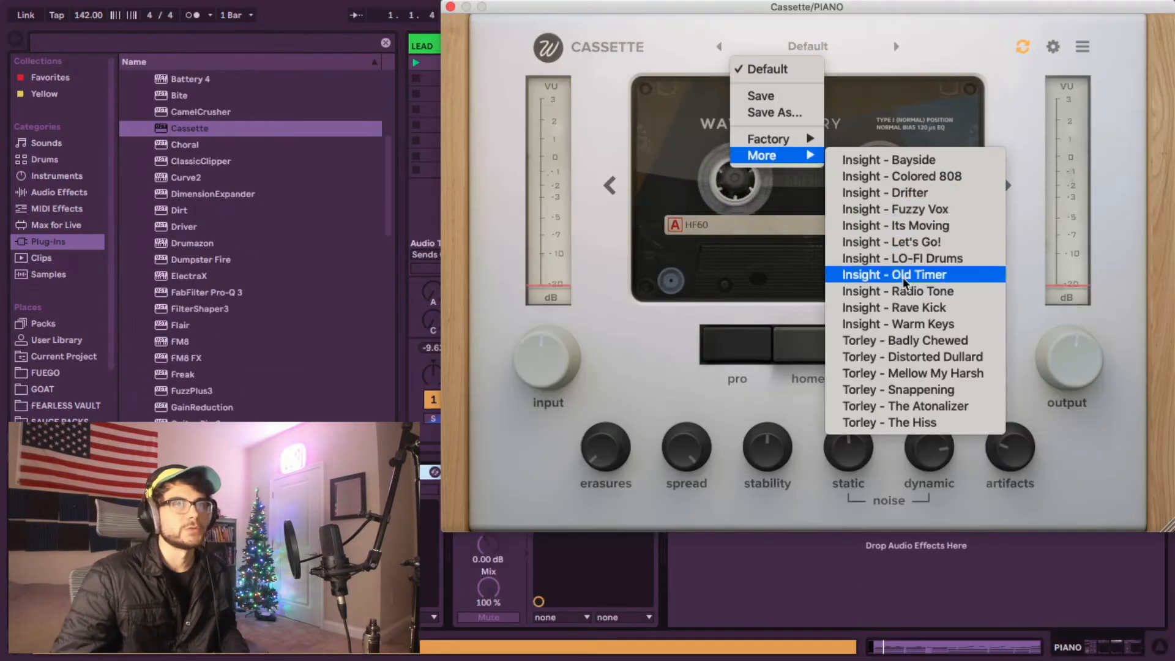
pyautogui.click(869, 324)
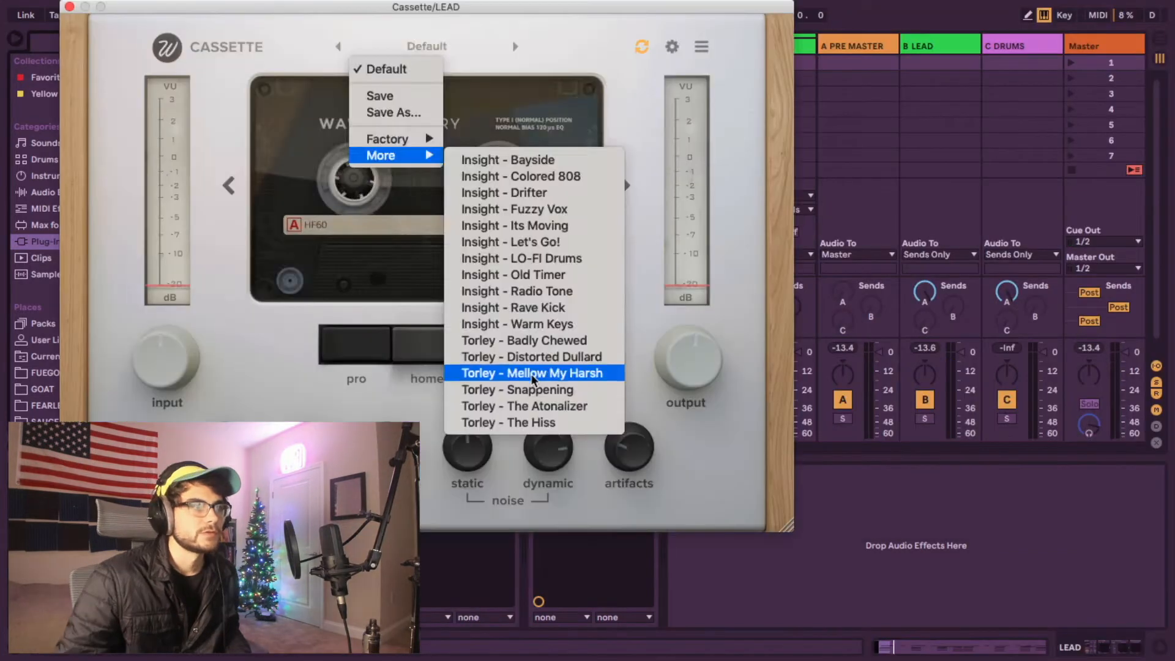
# Step: Set the LEAD track's Cassette preset to Torley - Mellow My Harsh and close the plugin window
pyautogui.click(526, 372)
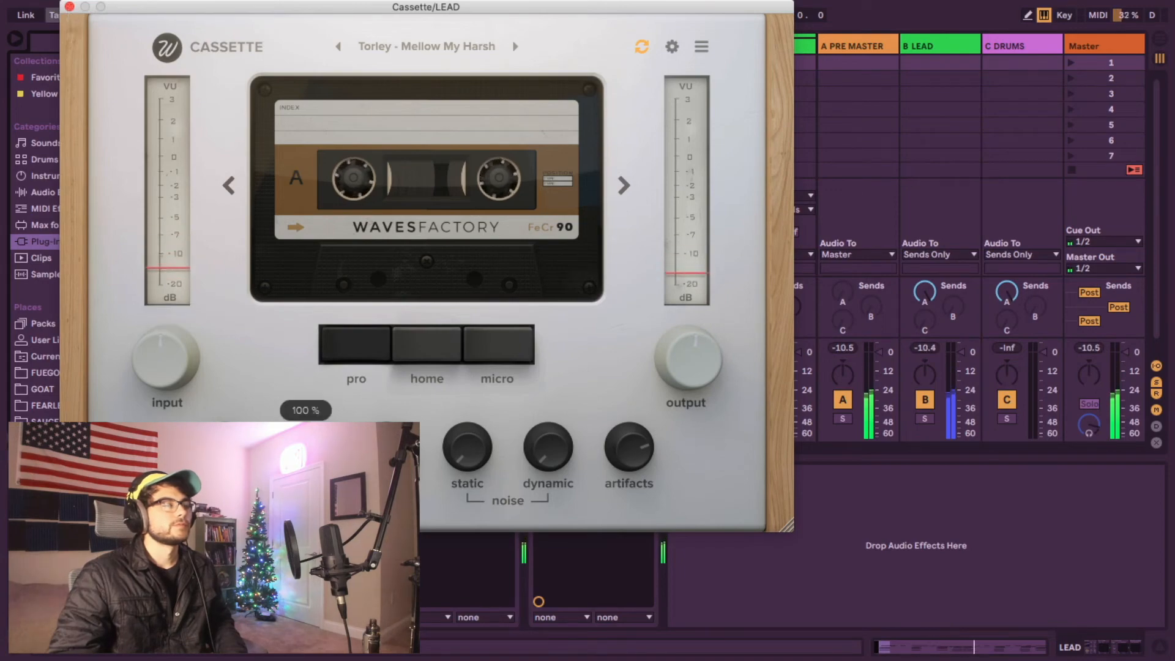
pyautogui.click(69, 6)
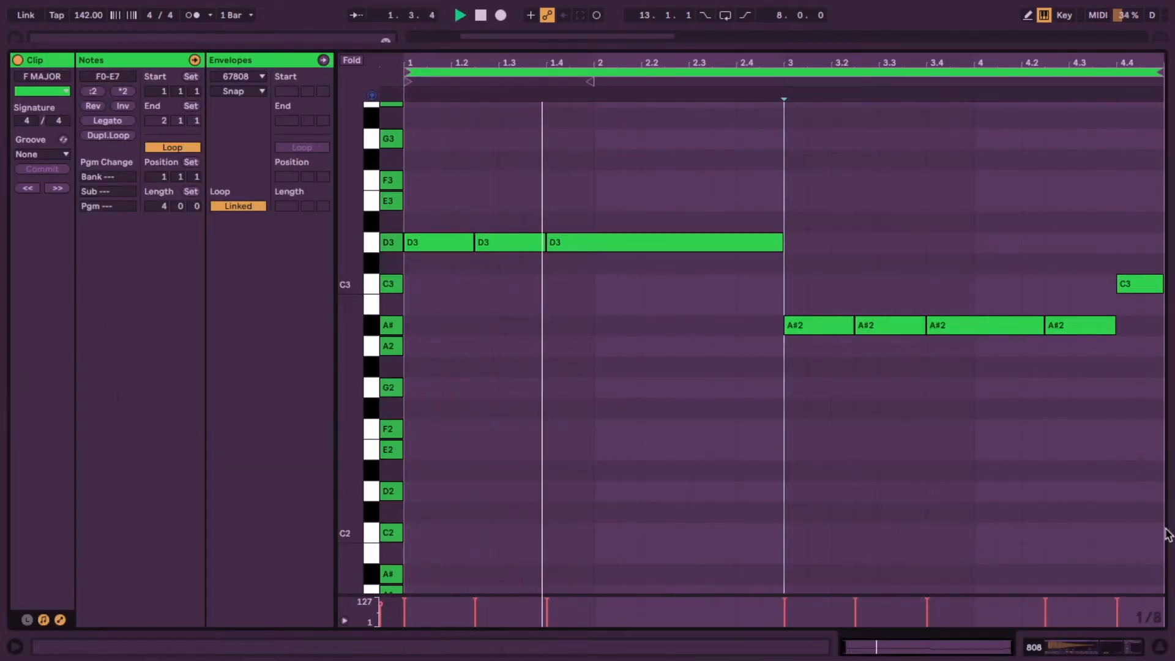
# Step: Open the HH track's hi-hat clip and select all of its notes
pyautogui.click(1132, 645)
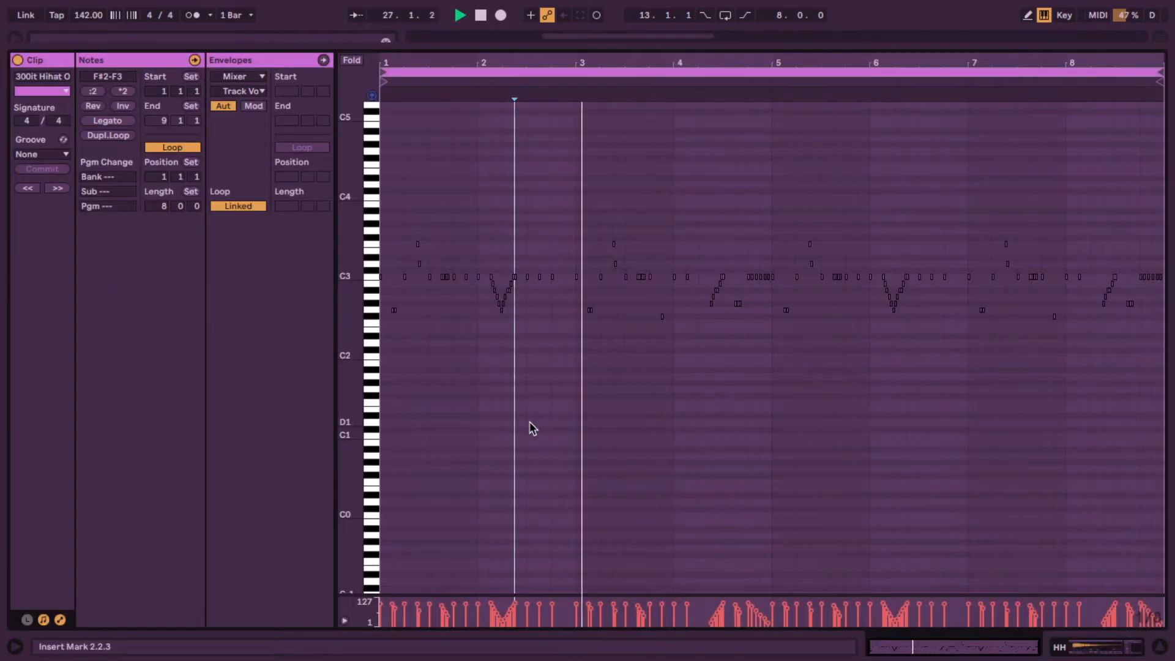
pyautogui.hotkey('ctrl', 'a')
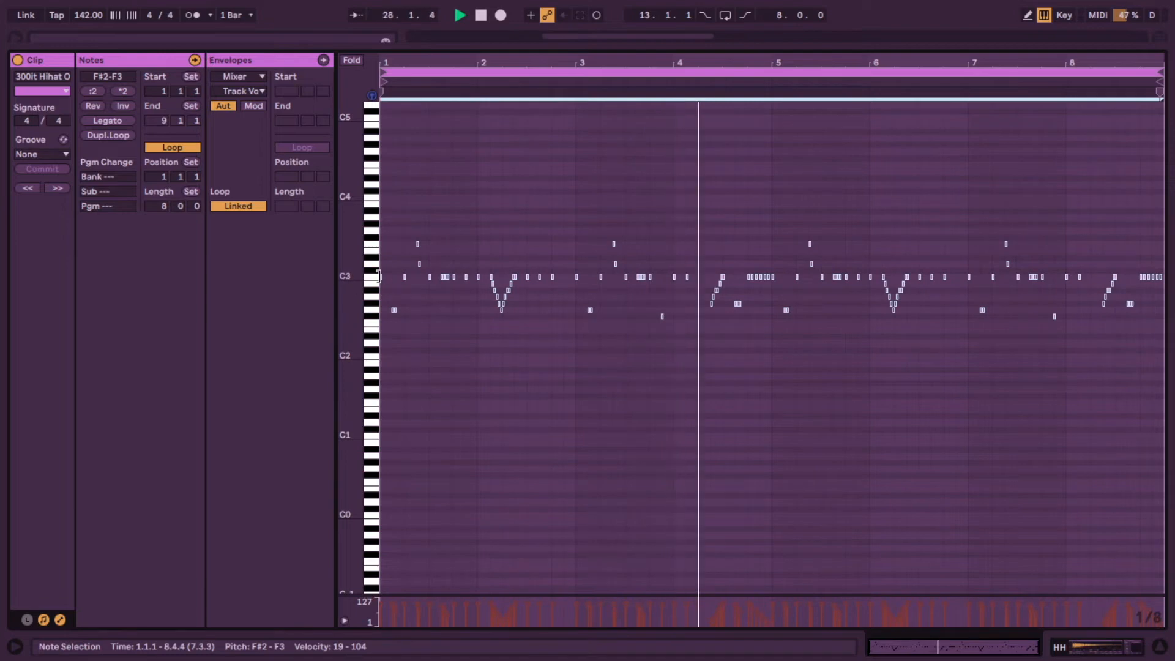
pyautogui.moveTo(379, 276); pyautogui.dragTo(390, 276)
pyautogui.click(449, 352)
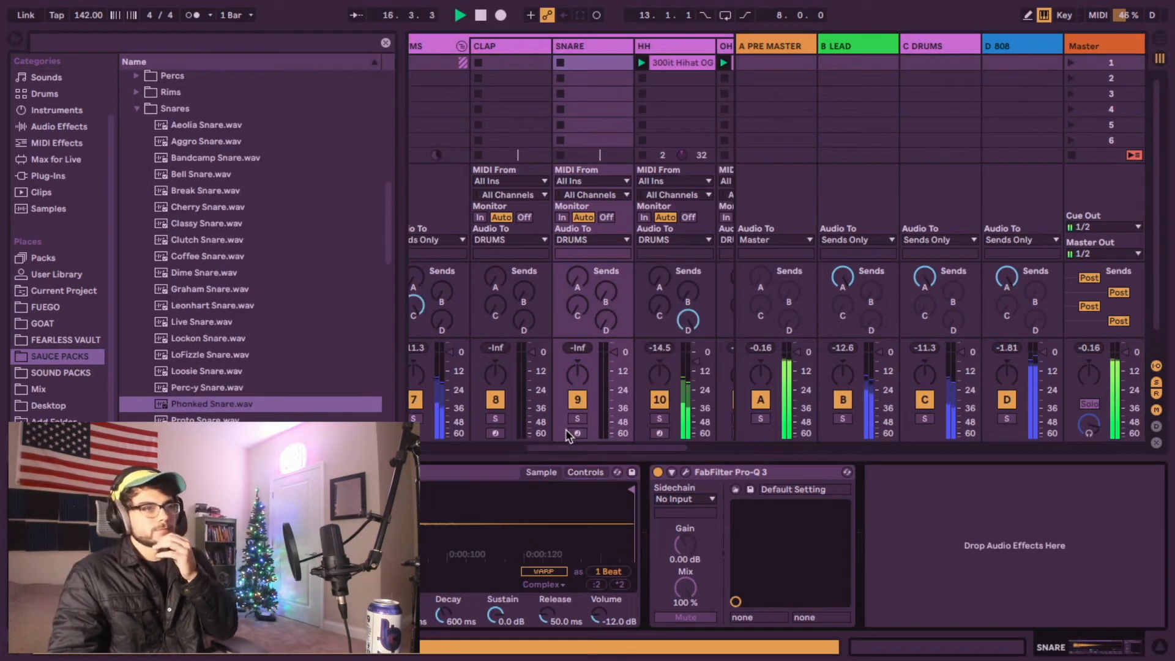
# Step: Inspect the drum tracks' clips, select all notes in the Kick clip and play the beat
pyautogui.click(574, 433)
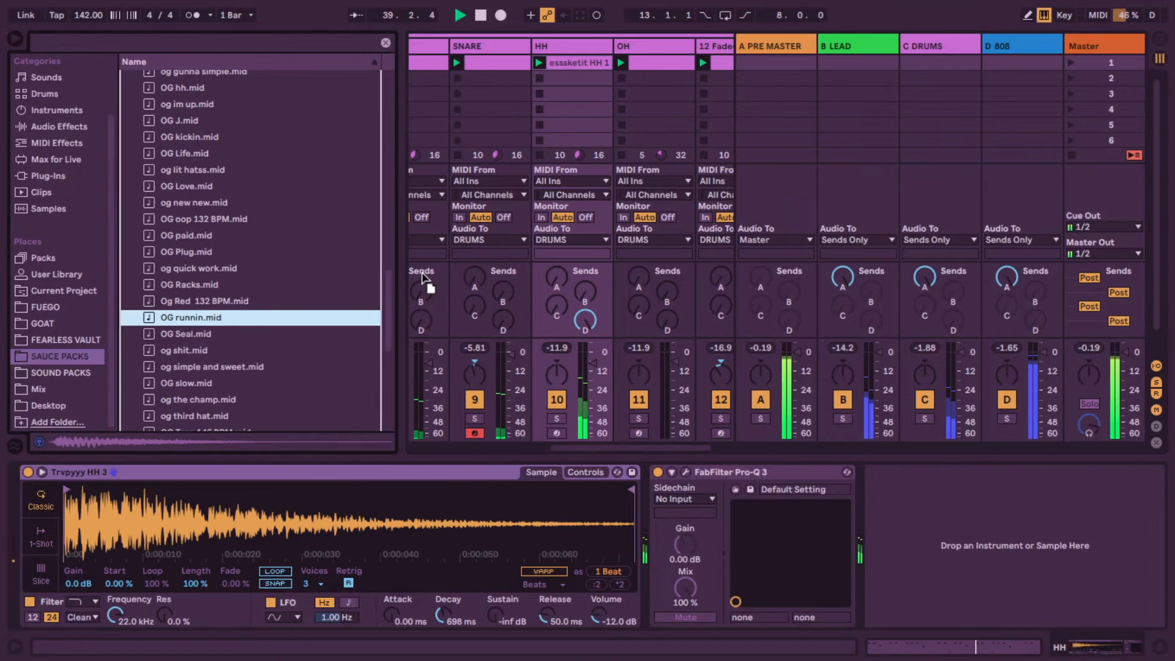
pyautogui.moveTo(421, 278); pyautogui.dragTo(564, 62)
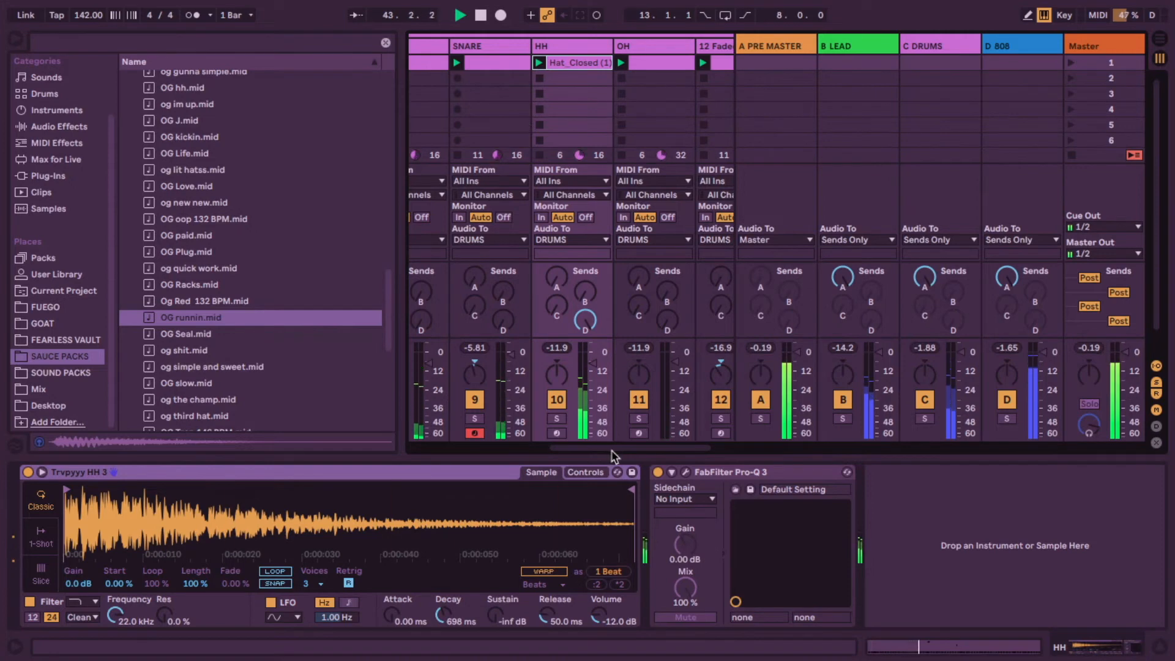
pyautogui.moveTo(612, 453); pyautogui.dragTo(608, 452)
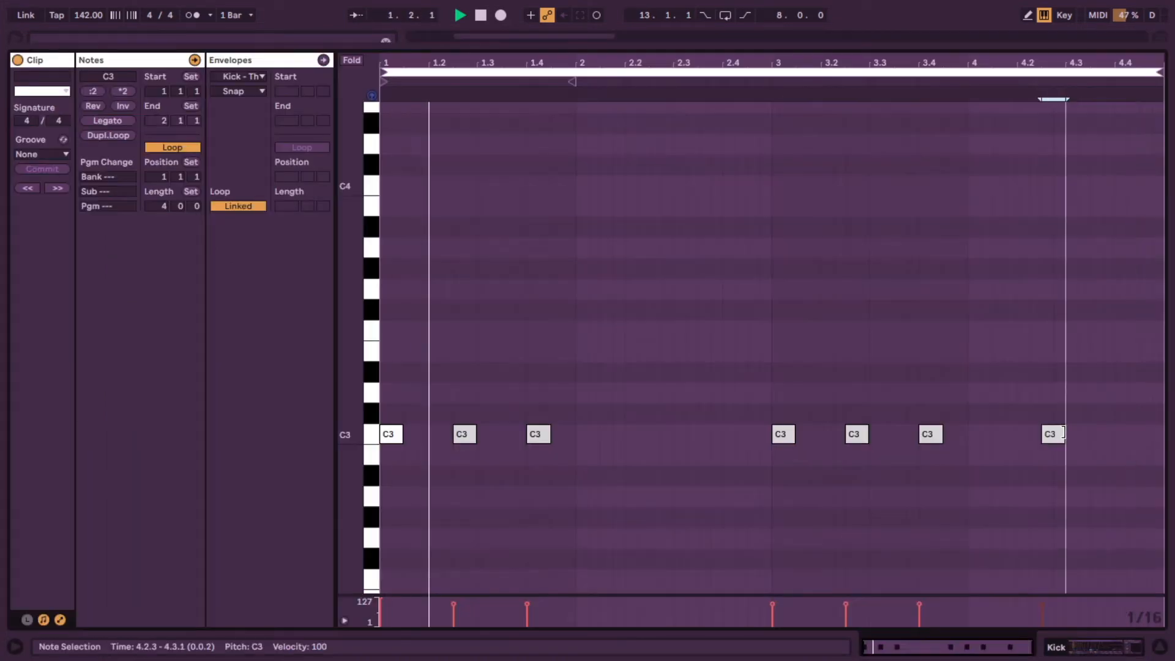
pyautogui.click(1039, 459)
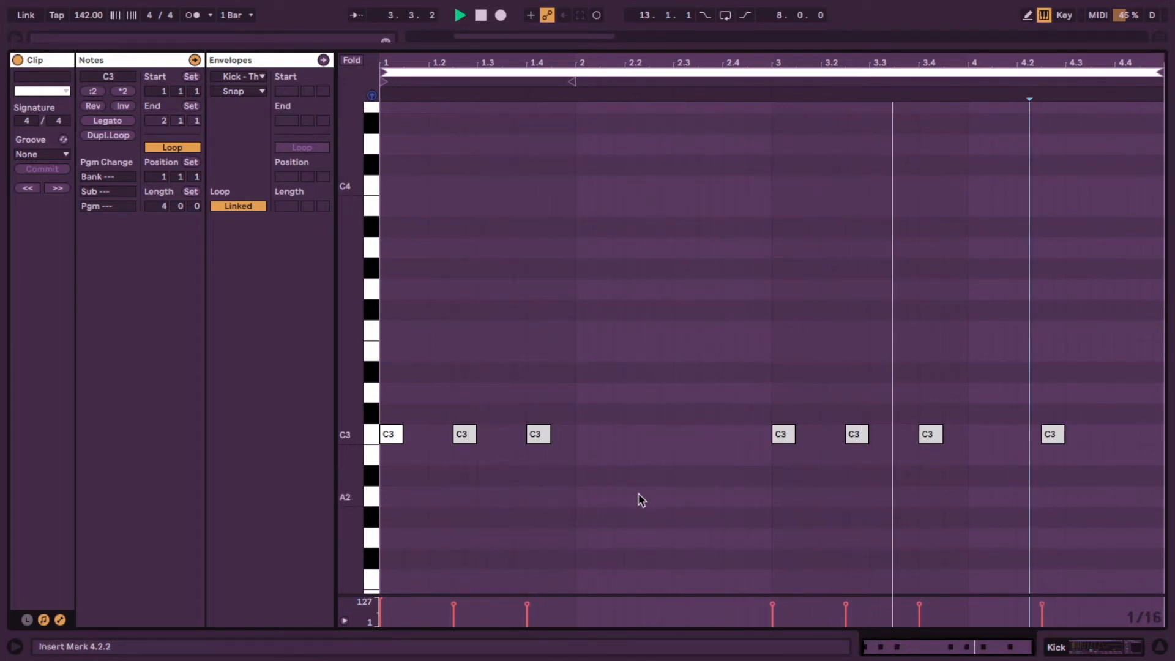
pyautogui.hotkey('ctrl', 'a')
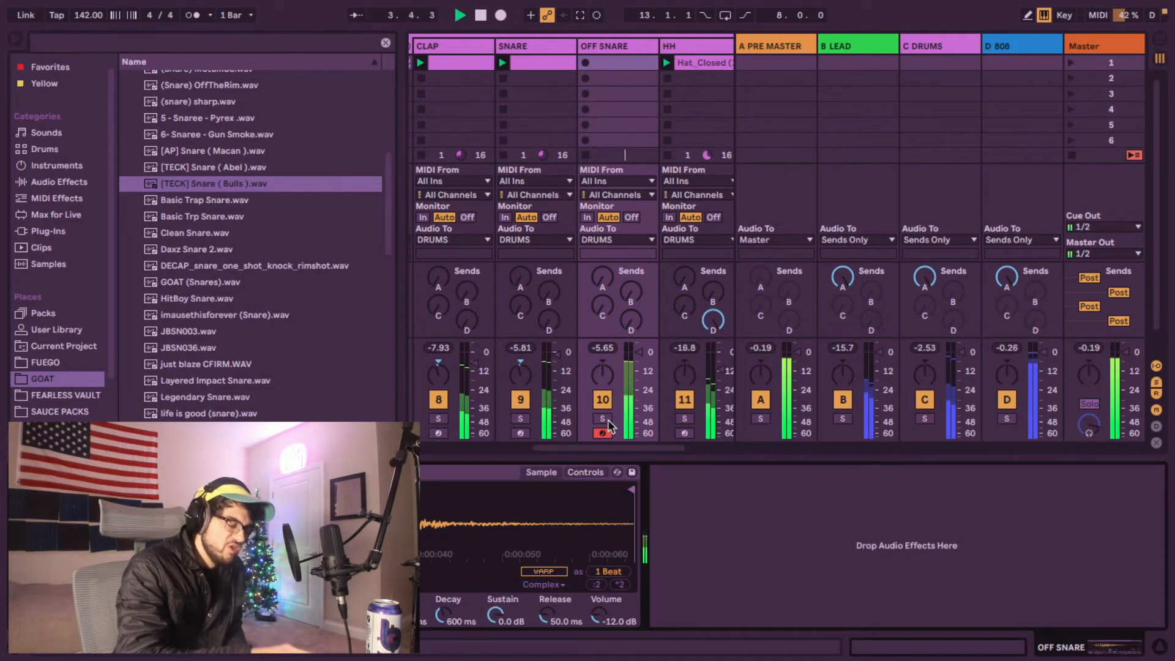
pyautogui.press('space')
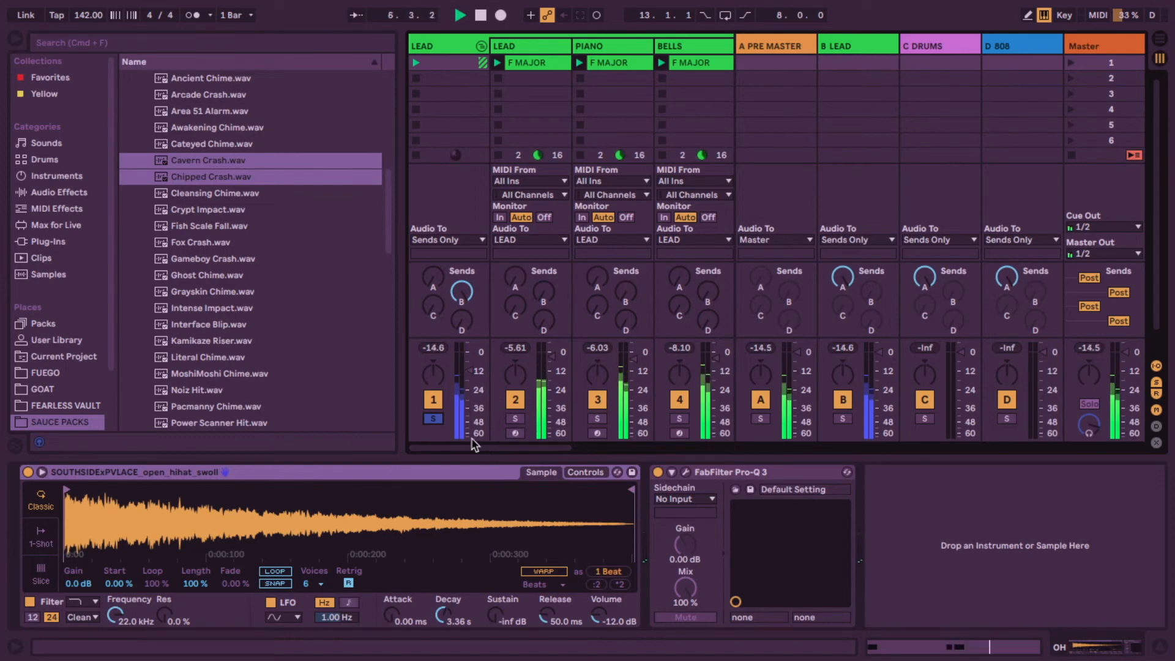
# Step: Unsolo the LEAD track and toggle the PIANO and BELLS tracks on and off to compare them
pyautogui.click(434, 418)
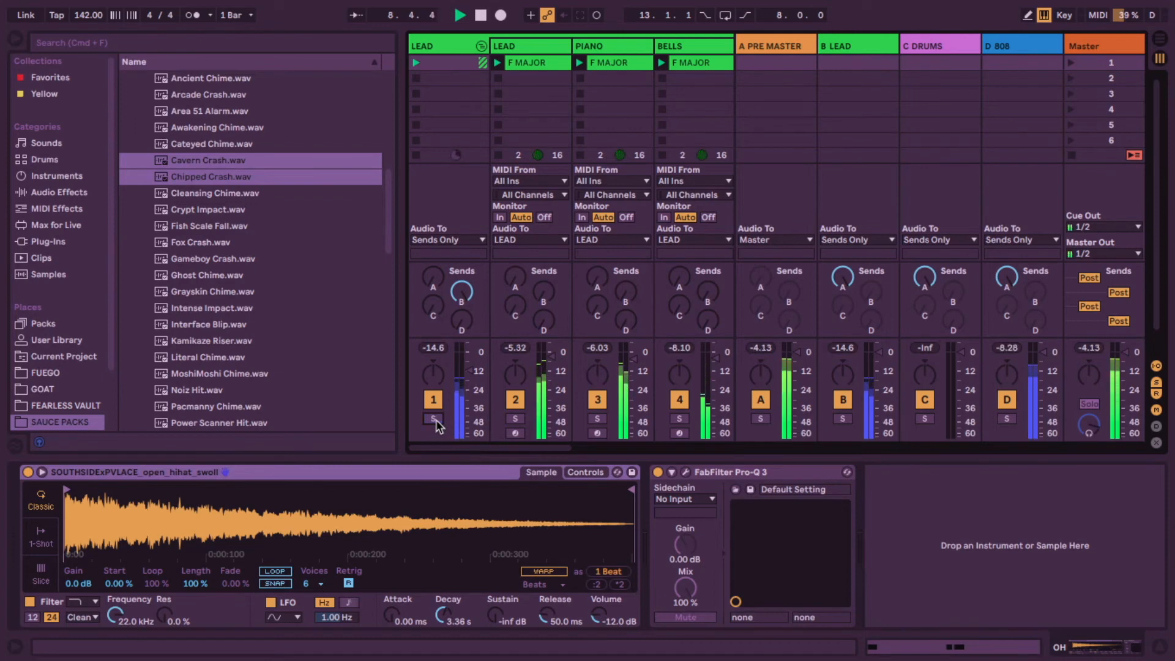
pyautogui.moveTo(456, 451)
pyautogui.mouseDown()
pyautogui.moveTo(578, 454)
pyautogui.moveTo(465, 432)
pyautogui.mouseUp()
pyautogui.hscroll(-1, 465, 432)
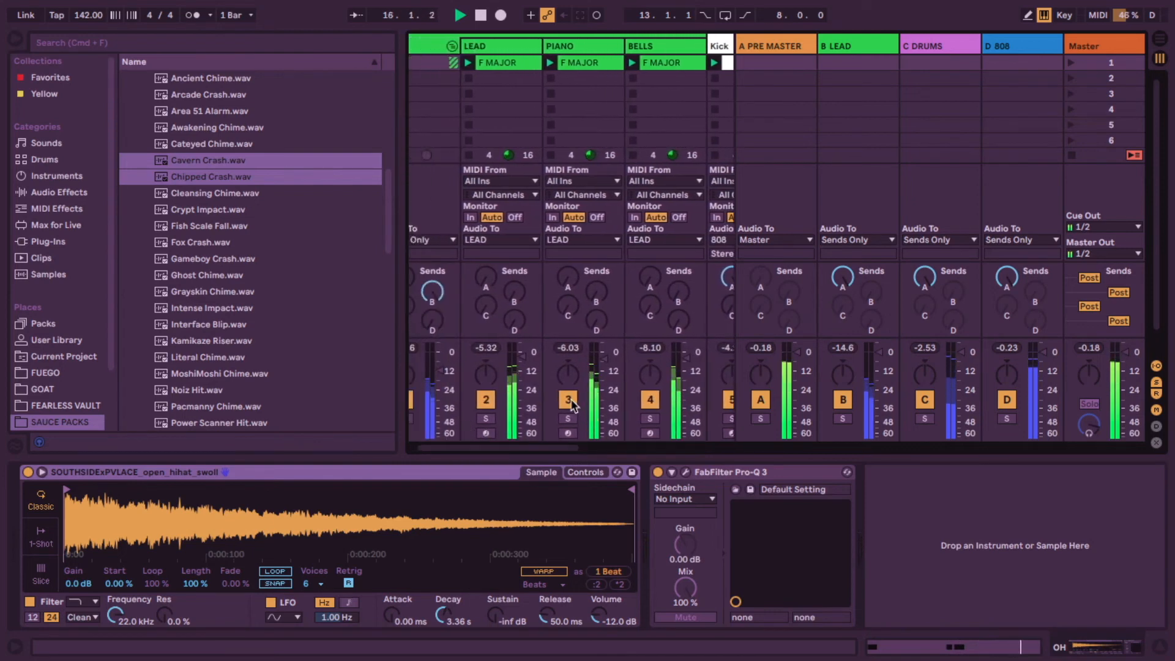
pyautogui.click(569, 399)
pyautogui.click(651, 400)
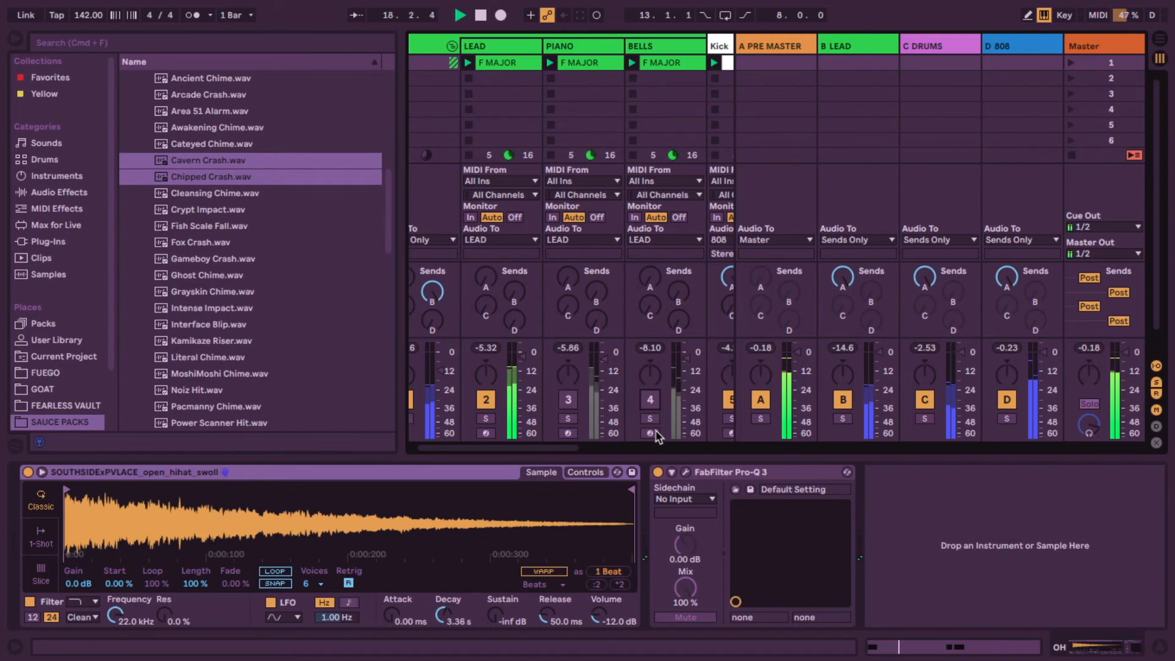
pyautogui.click(569, 400)
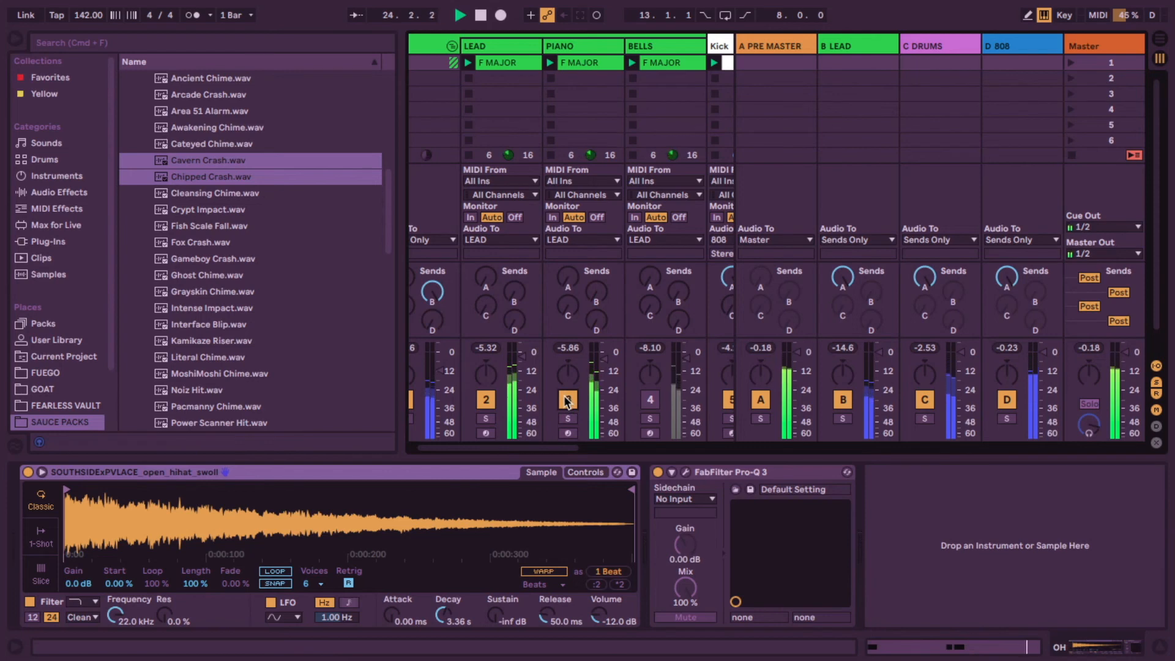
pyautogui.click(650, 400)
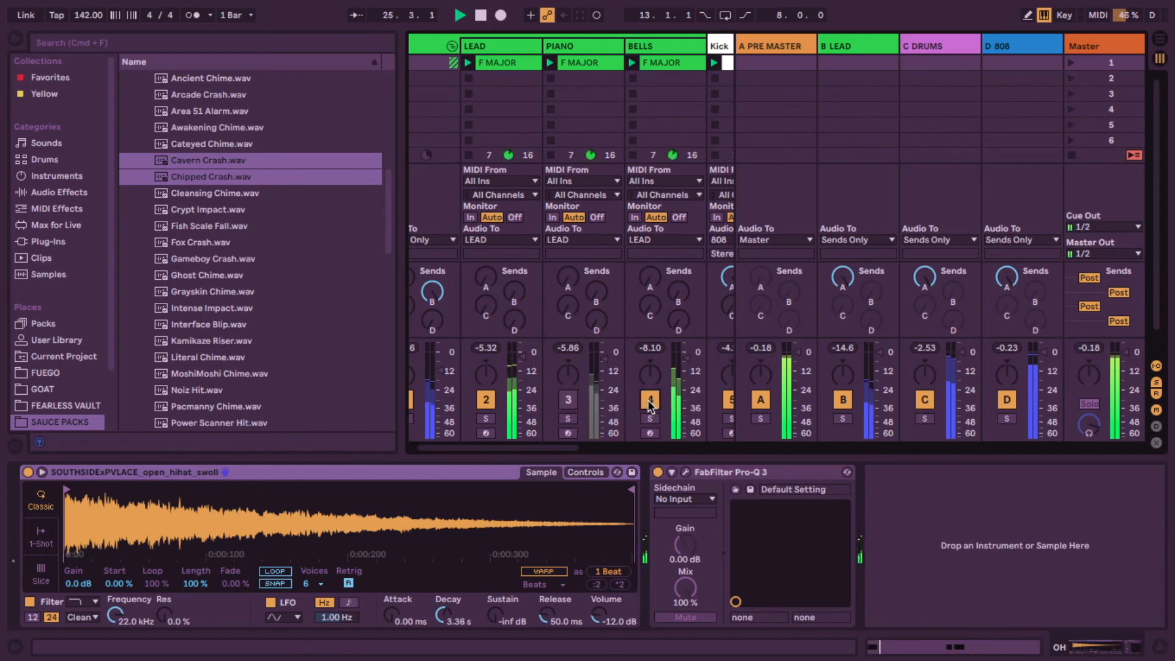